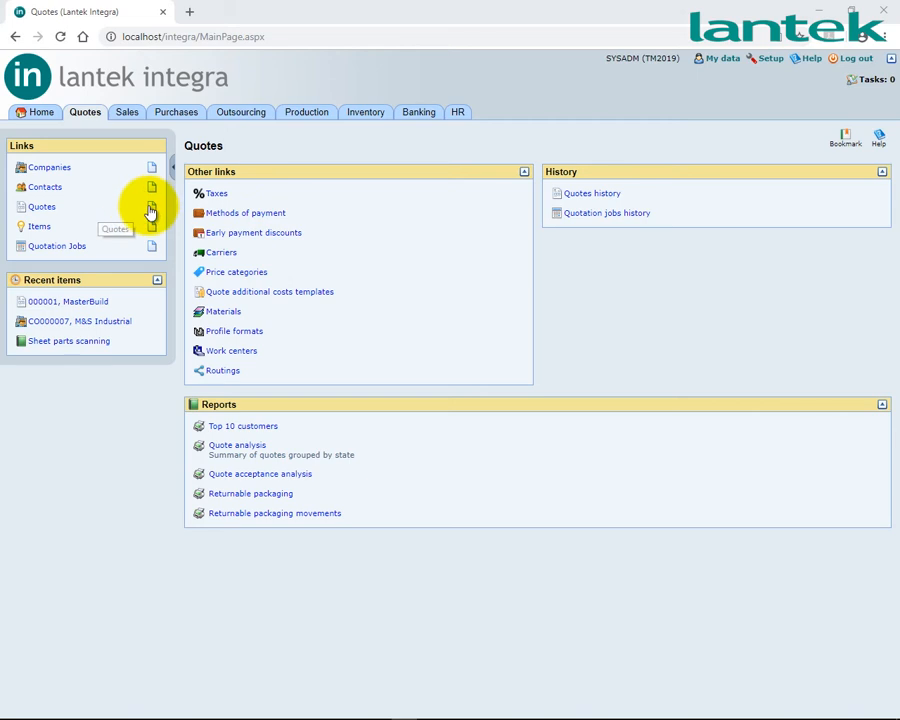
Create a new sale quote with an automatically generated reference, then save and close its form
{"action": "left_click", "coordinate": [153, 210]}
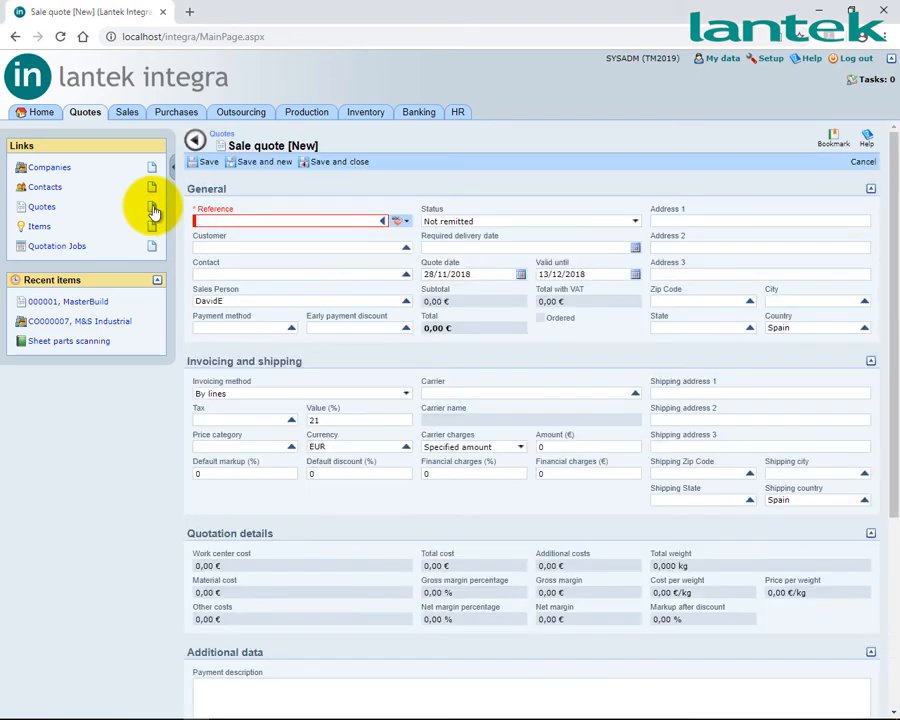
{"action": "left_click", "coordinate": [382, 221]}
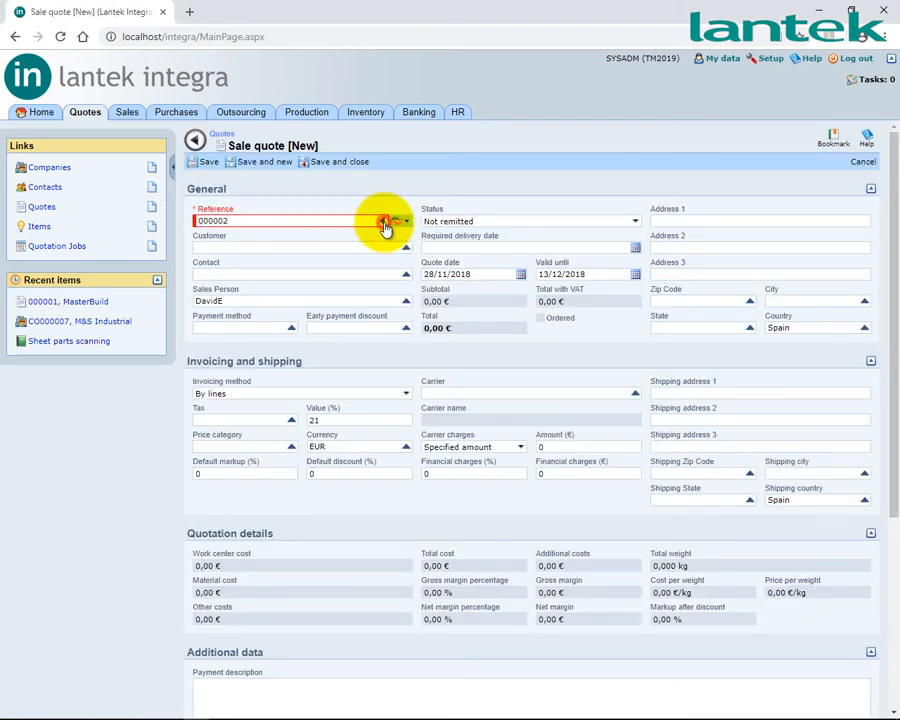
{"action": "left_click", "coordinate": [333, 164]}
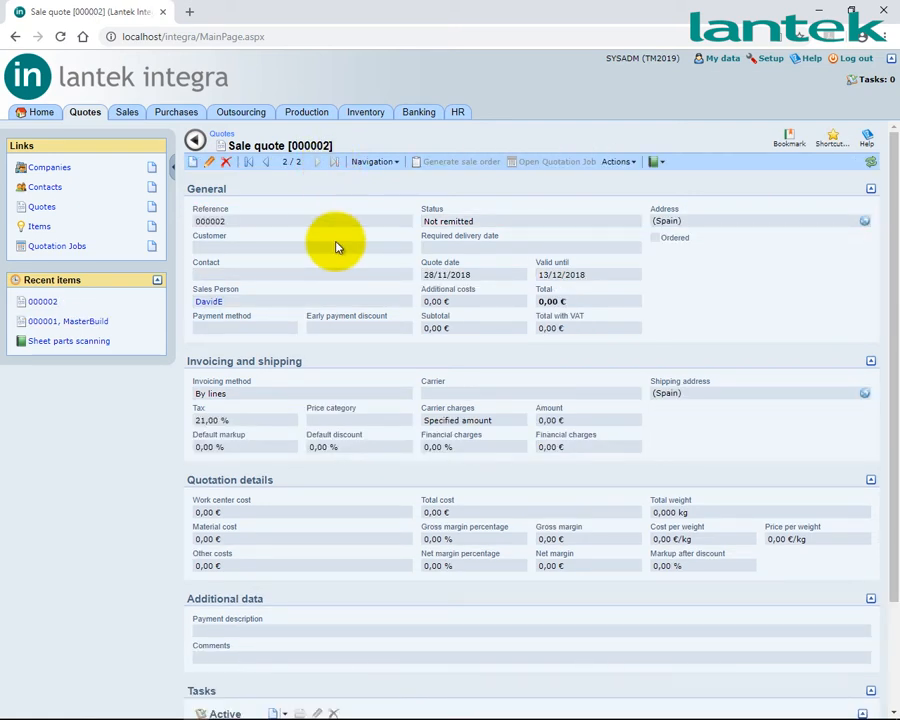
Start a new Quick Draw quote line with an automatic item reference, work center Lantek Cut Essi... and material AP 12
{"action": "scroll", "coordinate": [338, 250], "scroll_direction": "down", "scroll_amount": 3}
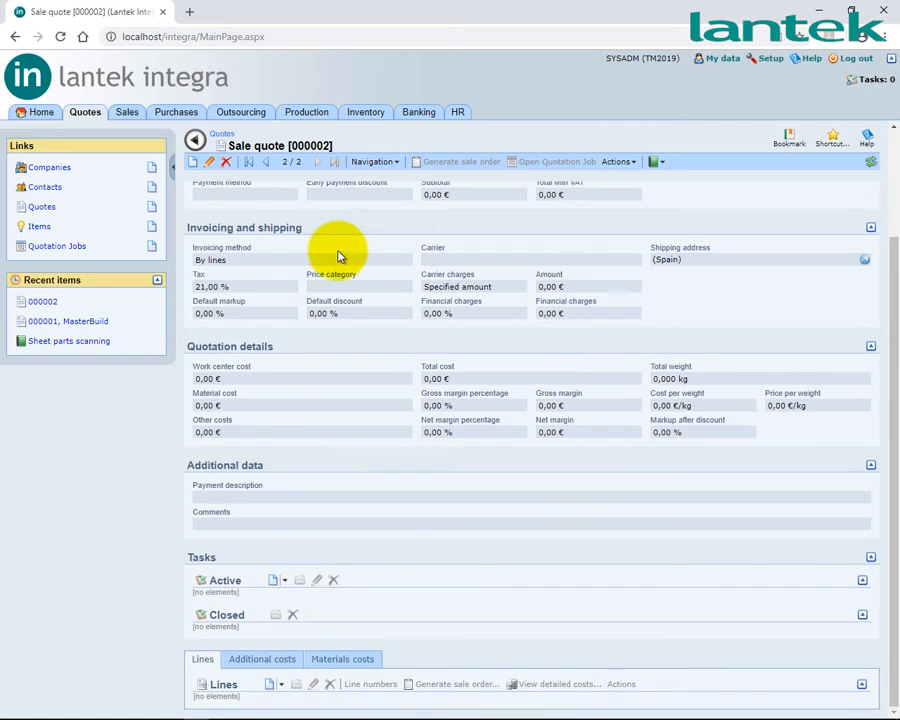
{"action": "left_click", "coordinate": [283, 688]}
{"action": "mouse_move", "coordinate": [313, 597]}
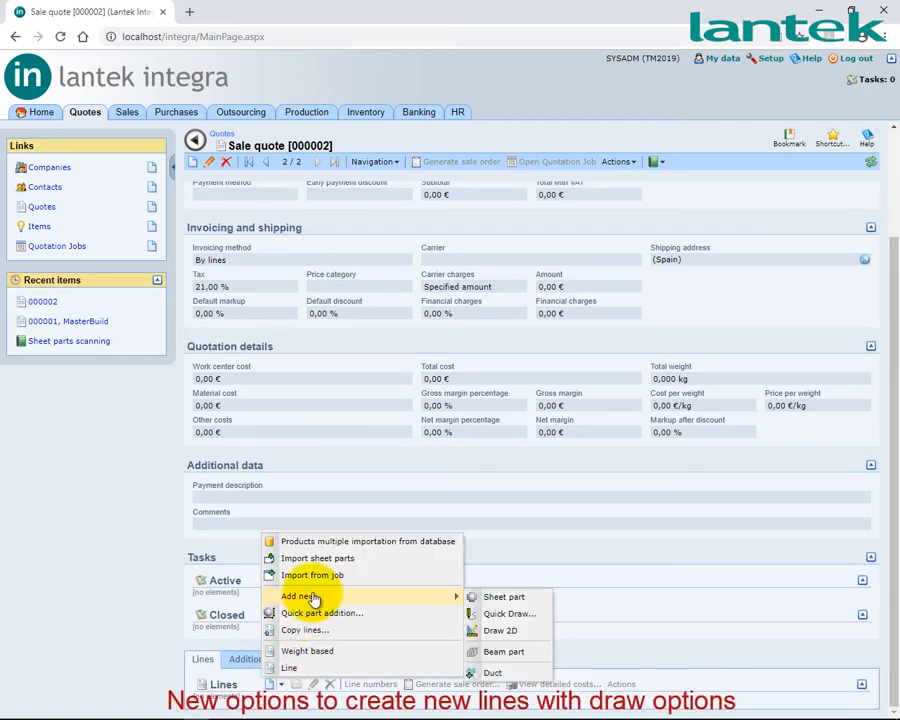
{"action": "left_click", "coordinate": [524, 617]}
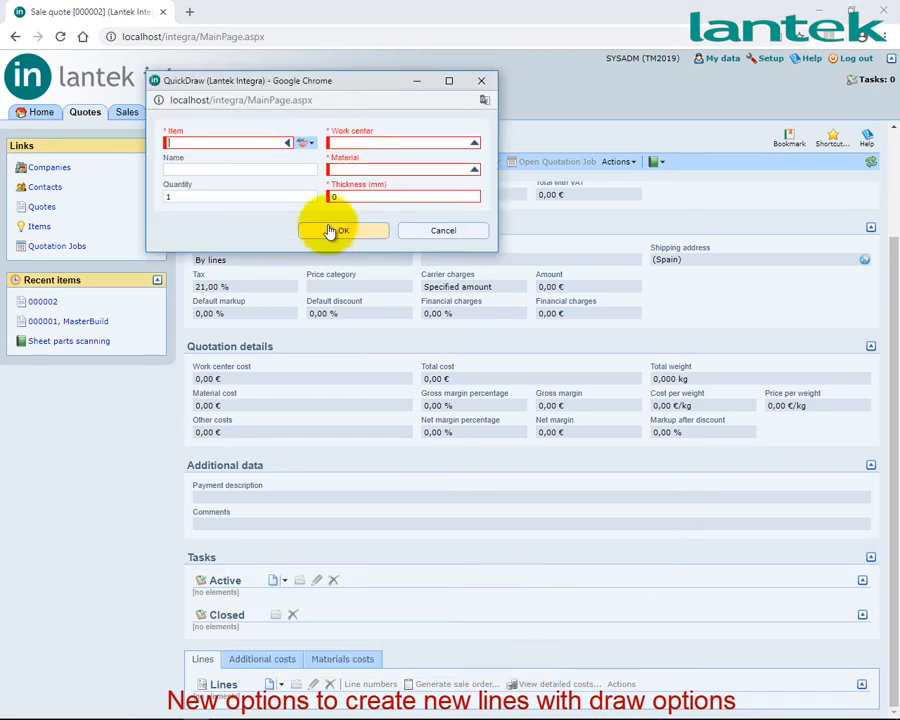
{"action": "left_click", "coordinate": [473, 144]}
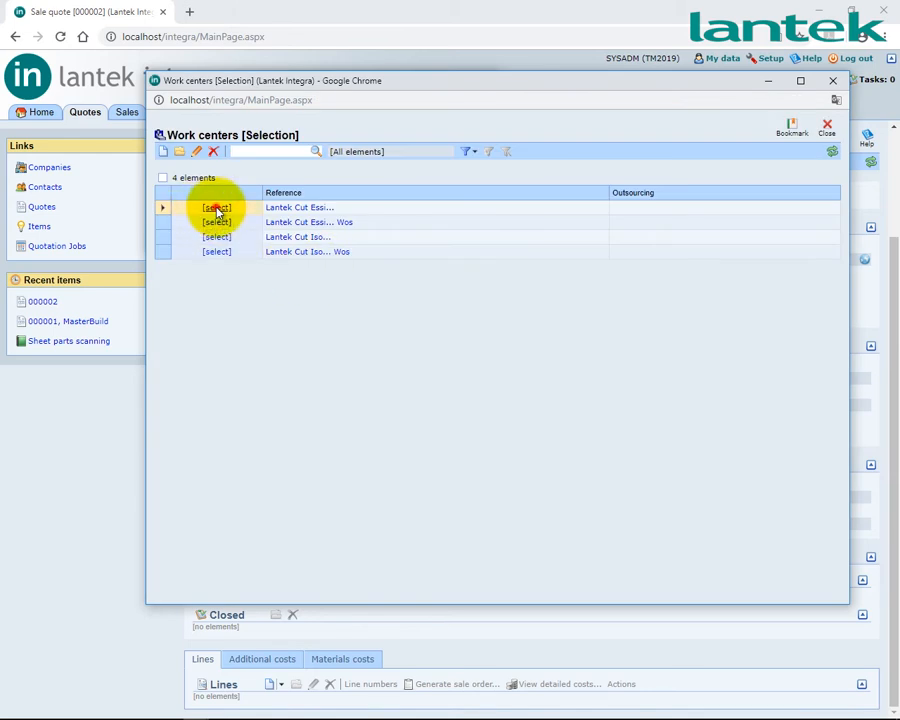
{"action": "left_click", "coordinate": [216, 206]}
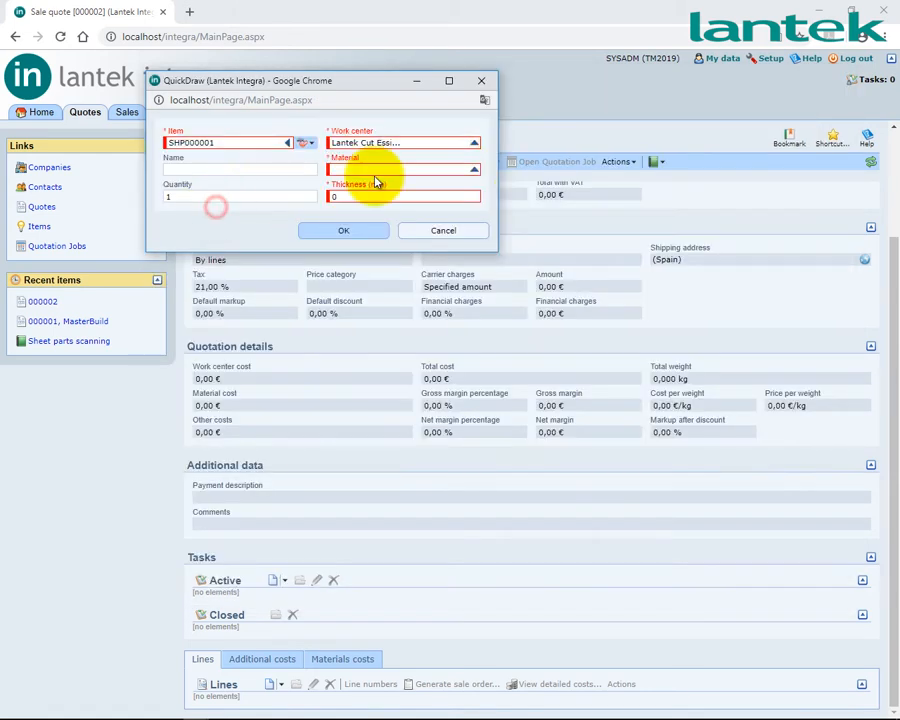
{"action": "left_click", "coordinate": [473, 169]}
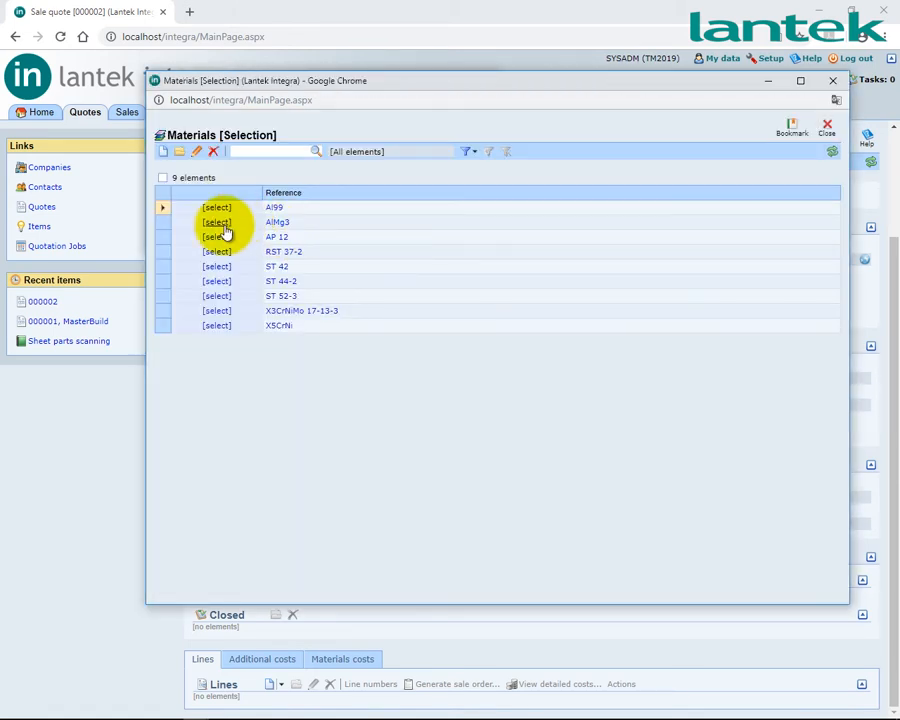
{"action": "left_click", "coordinate": [216, 237]}
Set the Quick Draw part's thickness to 0,8 mm and its quantity to 5, and confirm the part data
{"action": "left_click", "coordinate": [356, 197]}
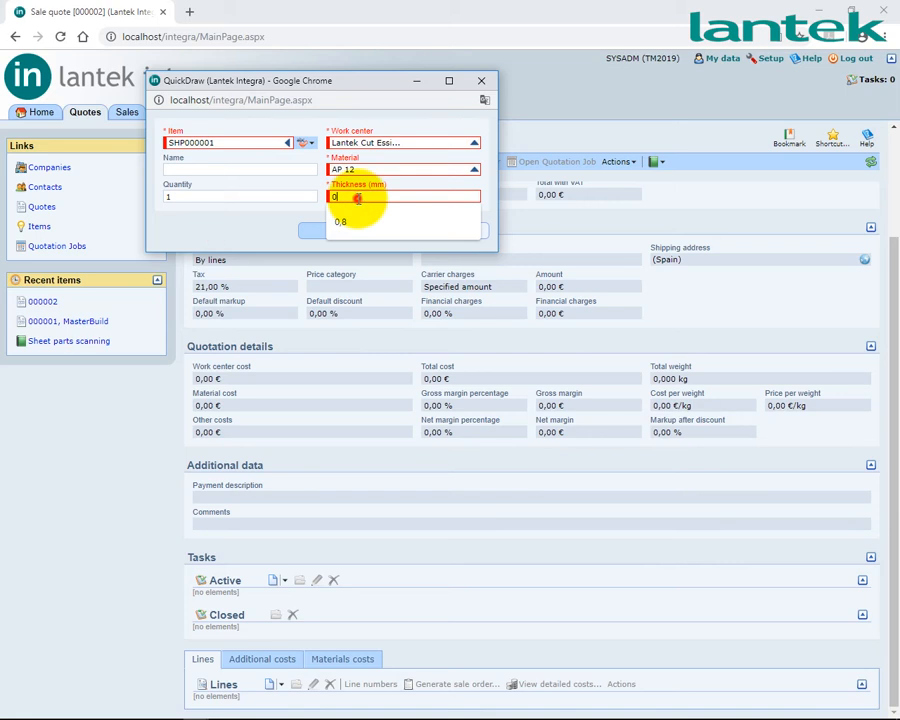
{"action": "key", "text": "Return"}
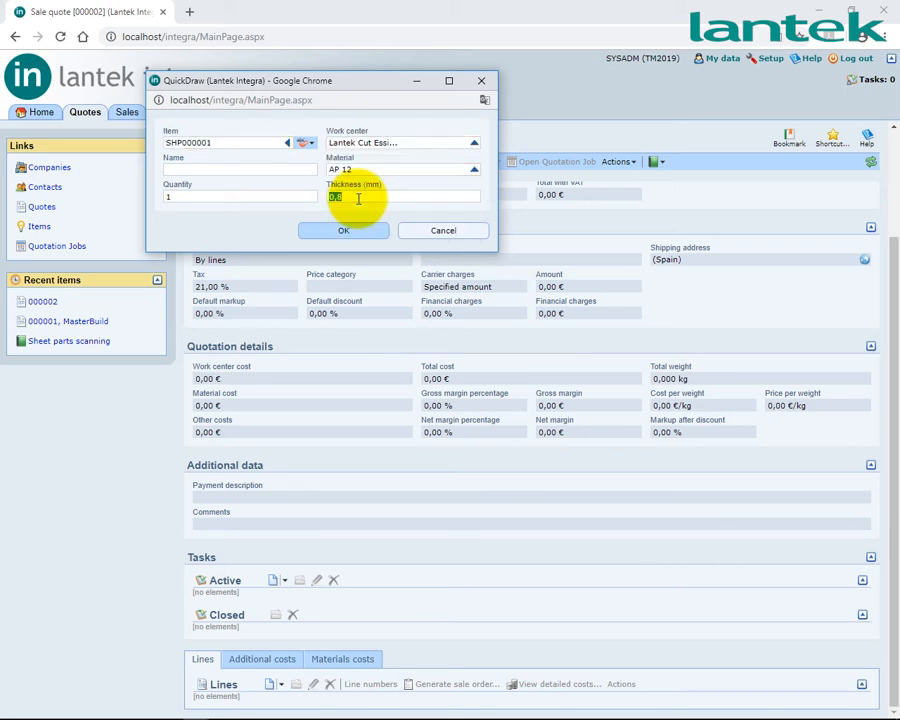
{"action": "left_click", "coordinate": [218, 196]}
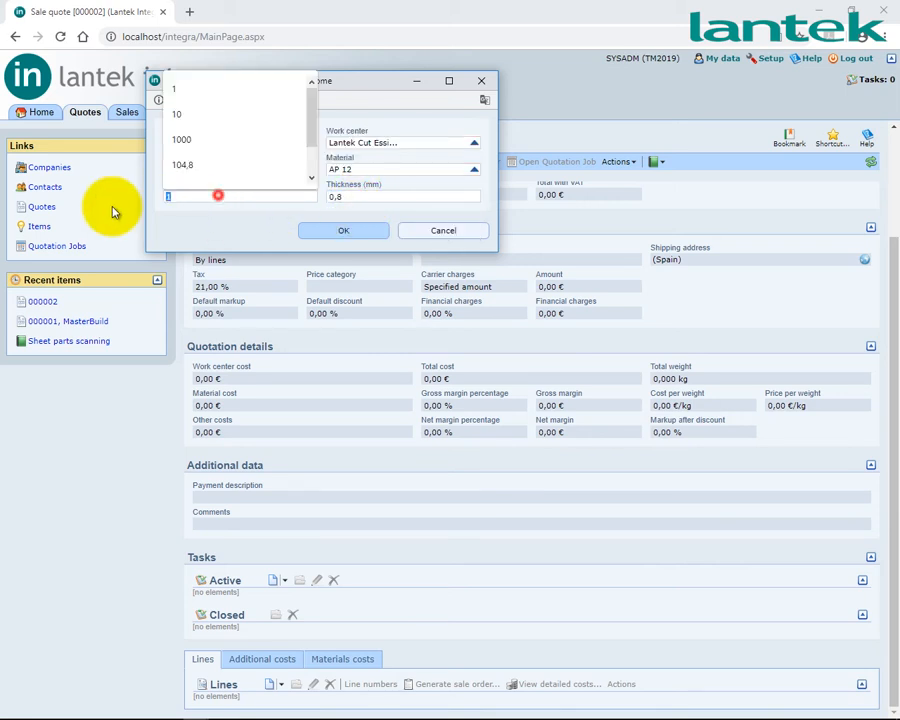
{"action": "type", "text": "5"}
{"action": "key", "text": "Return"}
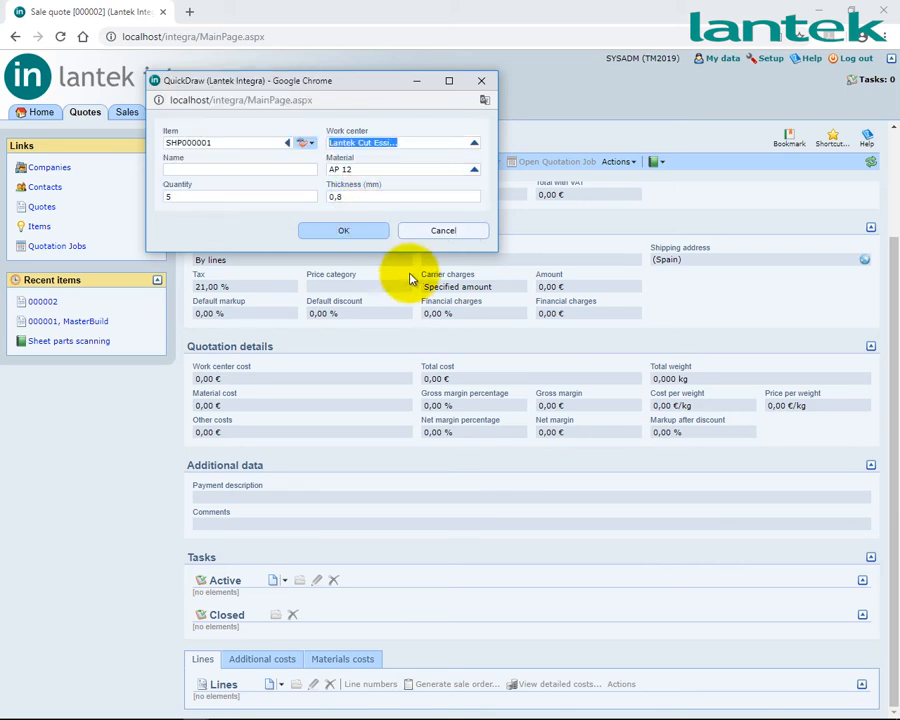
{"action": "left_click", "coordinate": [343, 233]}
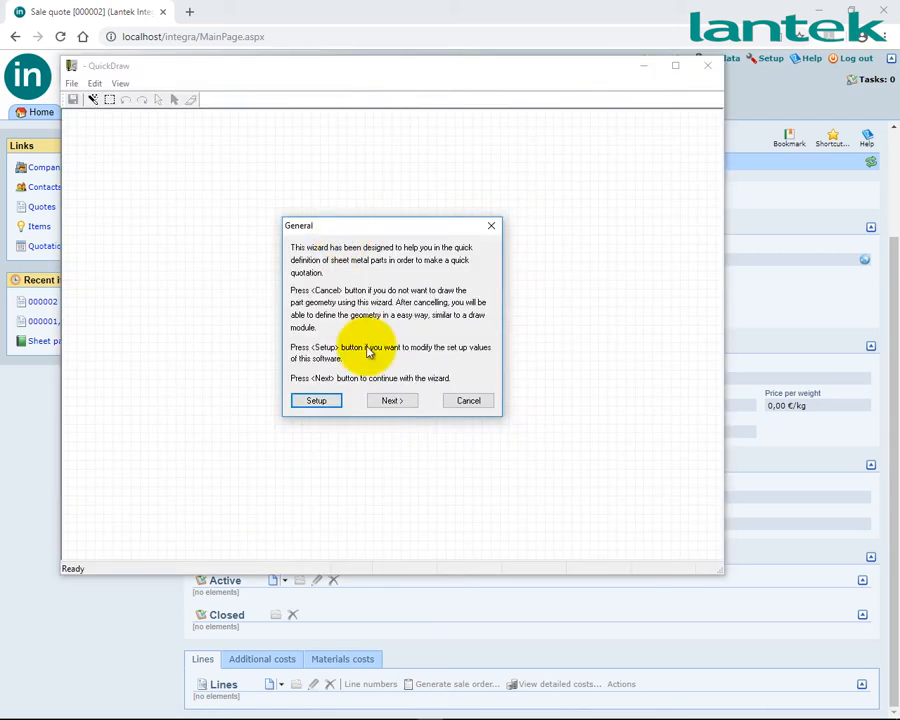
Define a plain 100 × 50 rectangle without holes or notches in the QuickDraw wizard, save it and close the drawing
{"action": "left_click", "coordinate": [388, 402]}
{"action": "left_click", "coordinate": [289, 315]}
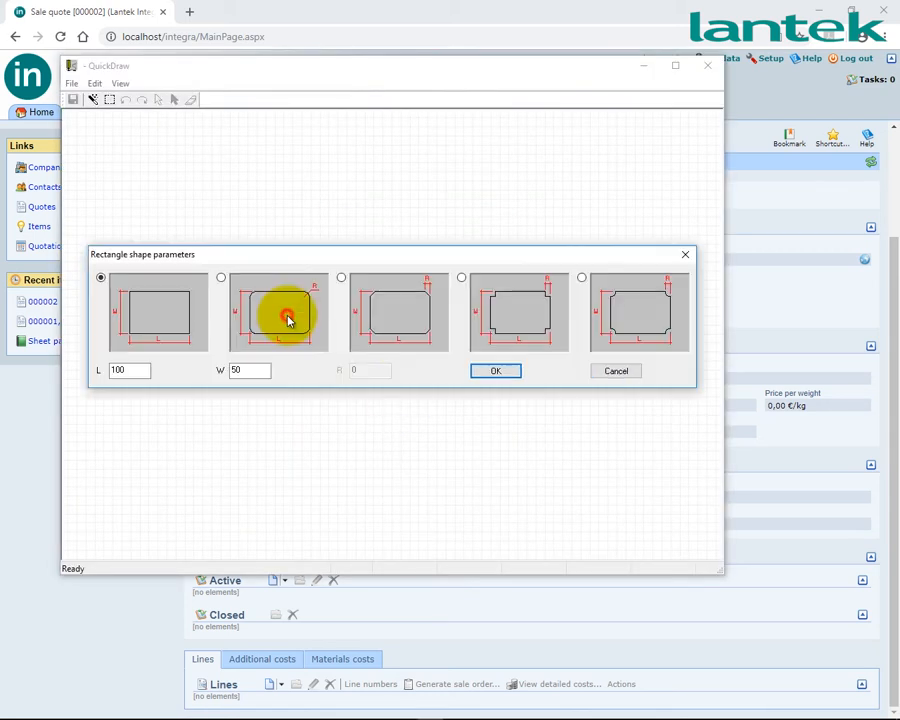
{"action": "left_click", "coordinate": [494, 373]}
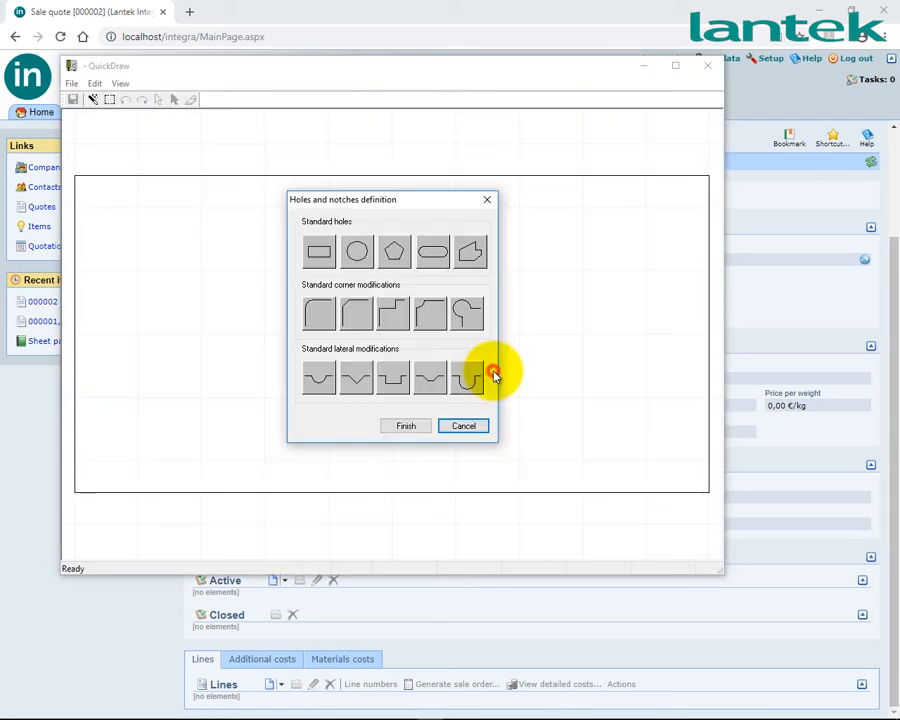
{"action": "left_click", "coordinate": [414, 427]}
{"action": "left_click", "coordinate": [72, 99]}
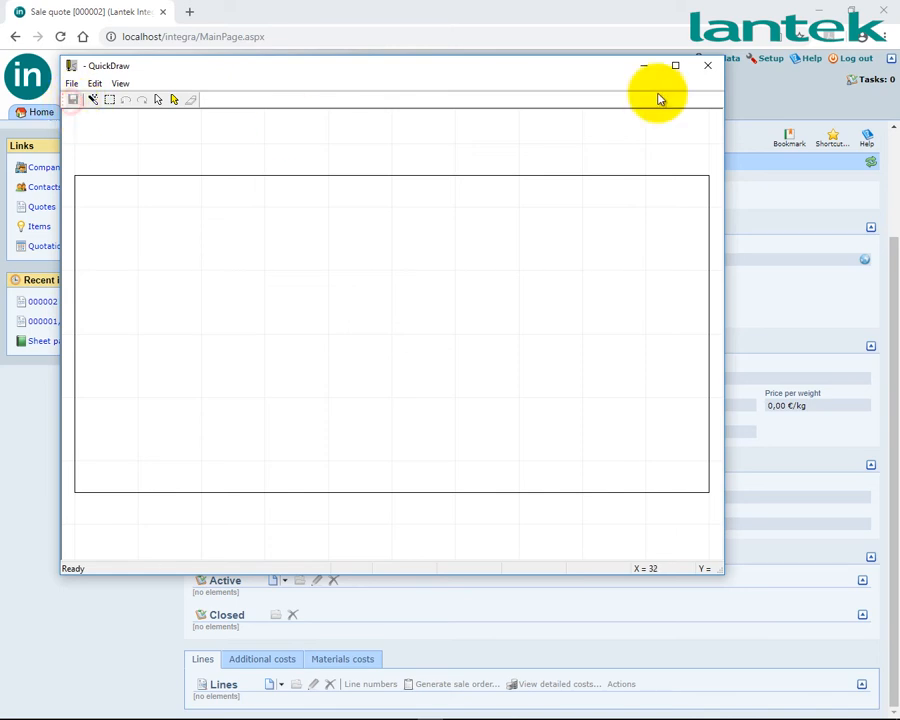
{"action": "left_click", "coordinate": [705, 66]}
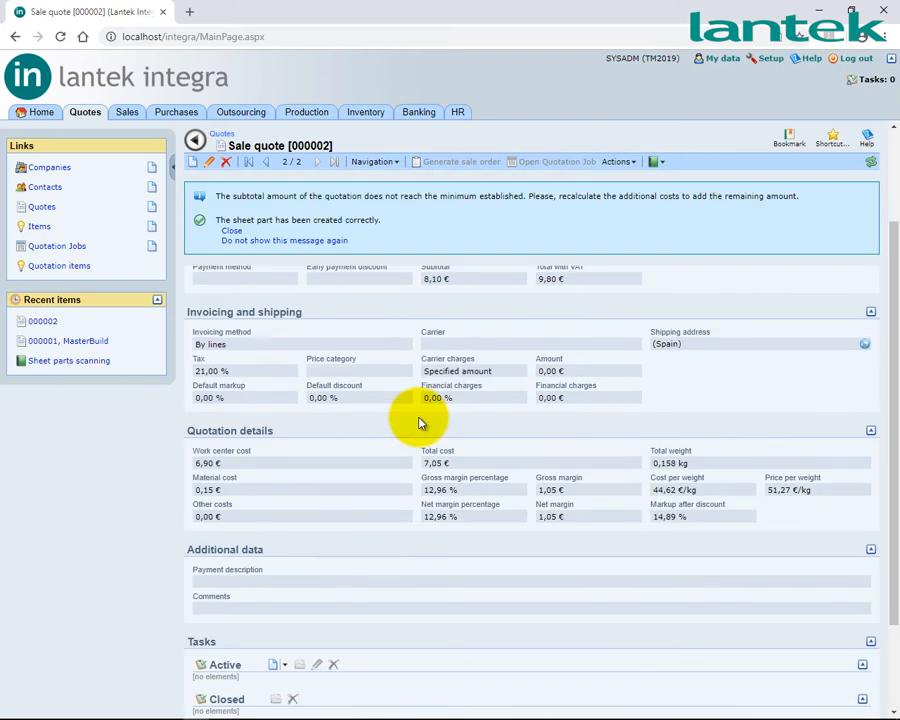
Add a new Draw 2D quote line and draw a two-point upright rectangle about 504 × 843 mm
{"action": "scroll", "coordinate": [345, 486], "scroll_direction": "down", "scroll_amount": 2}
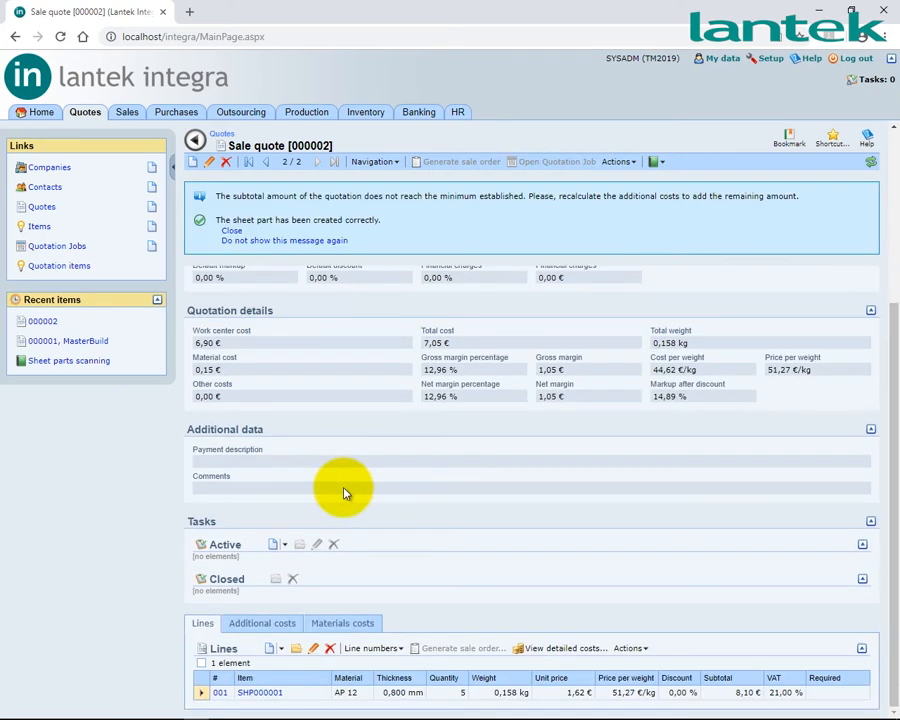
{"action": "left_click", "coordinate": [283, 649]}
{"action": "mouse_move", "coordinate": [325, 564]}
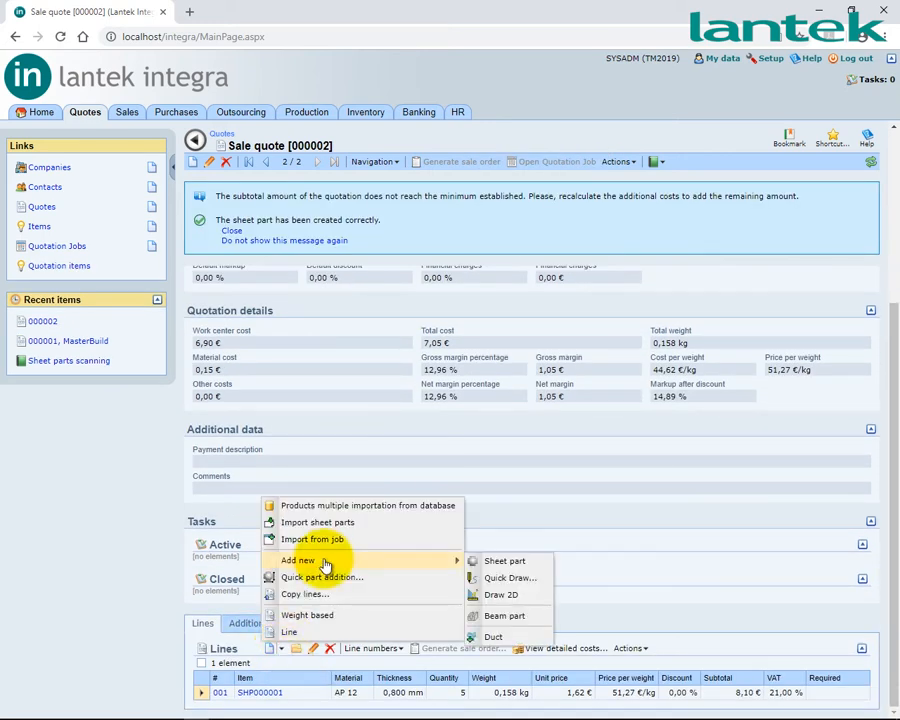
{"action": "left_click", "coordinate": [527, 596]}
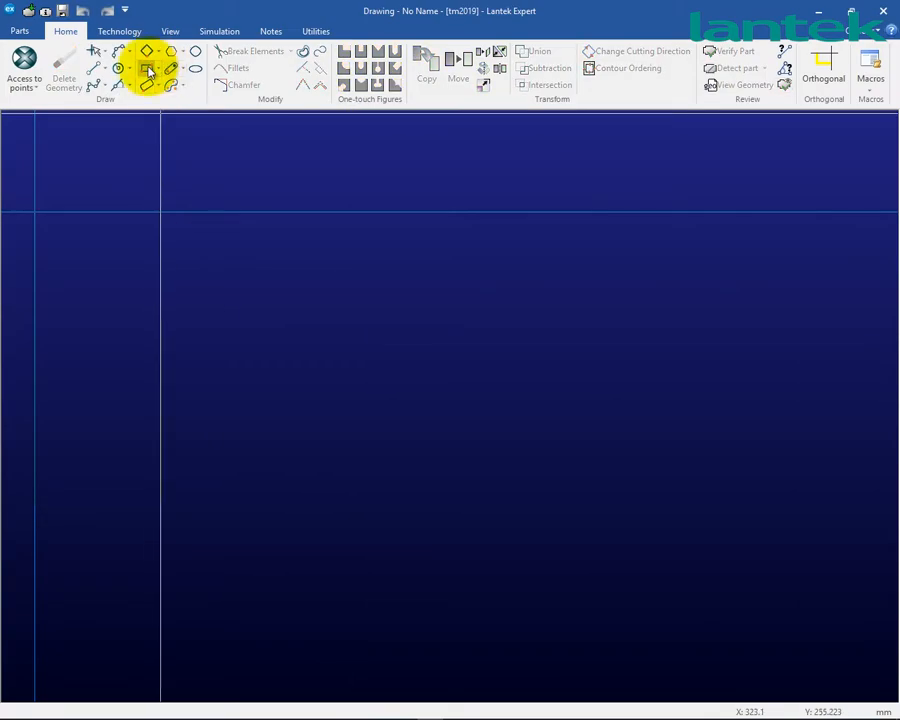
{"action": "left_click", "coordinate": [147, 67]}
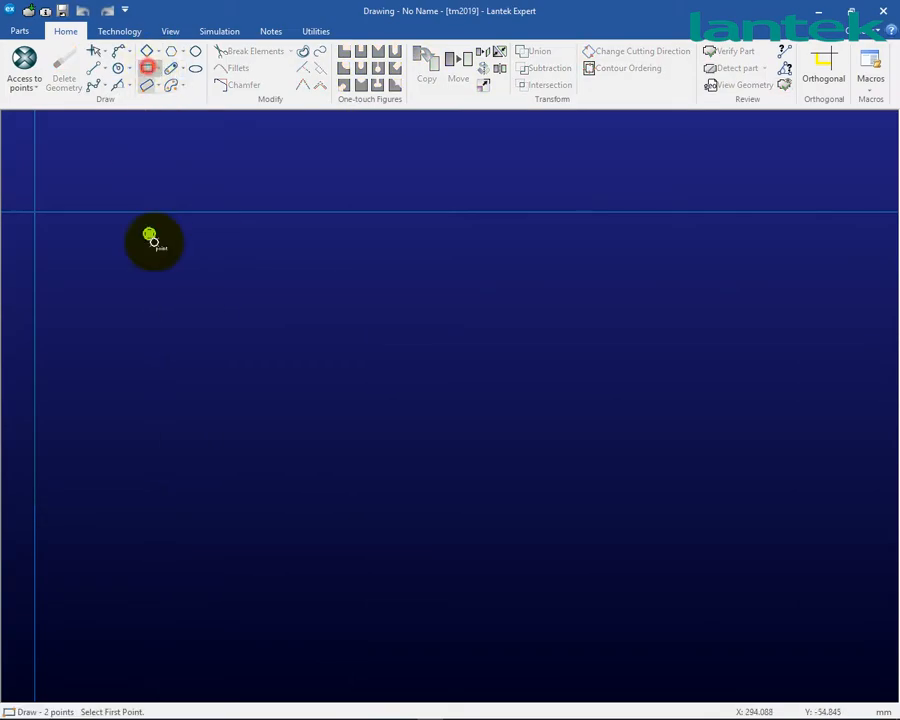
{"action": "left_click", "coordinate": [161, 251]}
{"action": "left_click", "coordinate": [356, 578]}
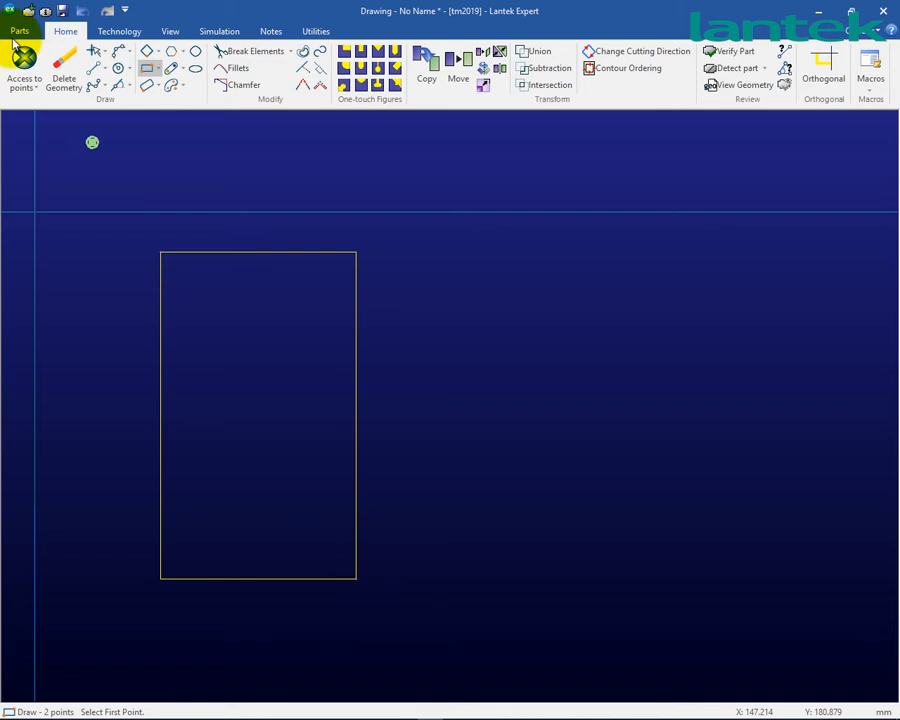
Save the part as SHP00025 for machine Lantek Cut Iso..., material AP 12, thickness 1 mm, and return to the quote
{"action": "left_click", "coordinate": [65, 12]}
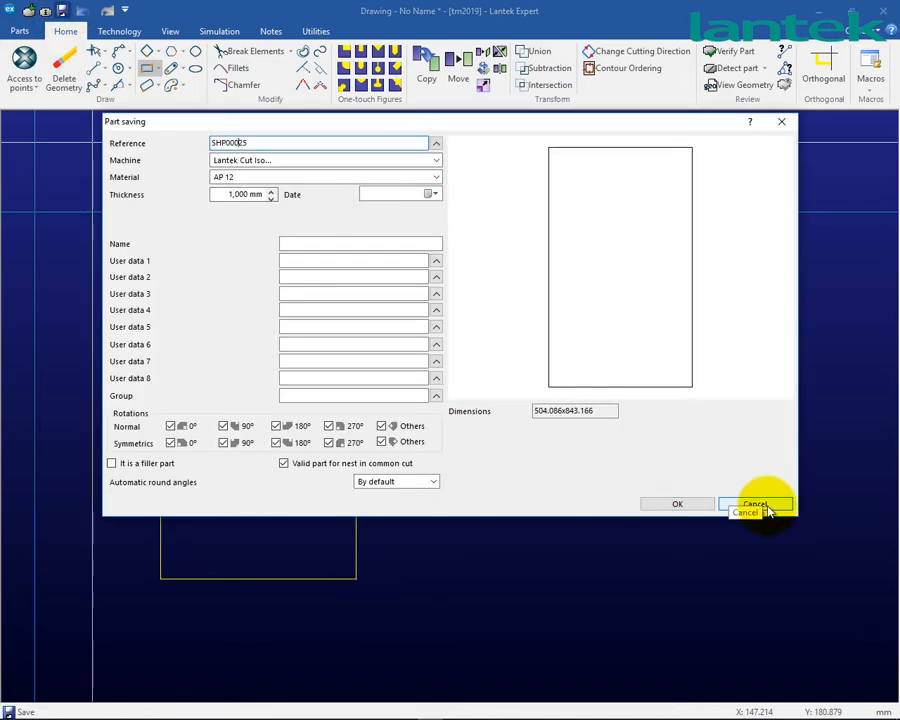
{"action": "left_click", "coordinate": [687, 505]}
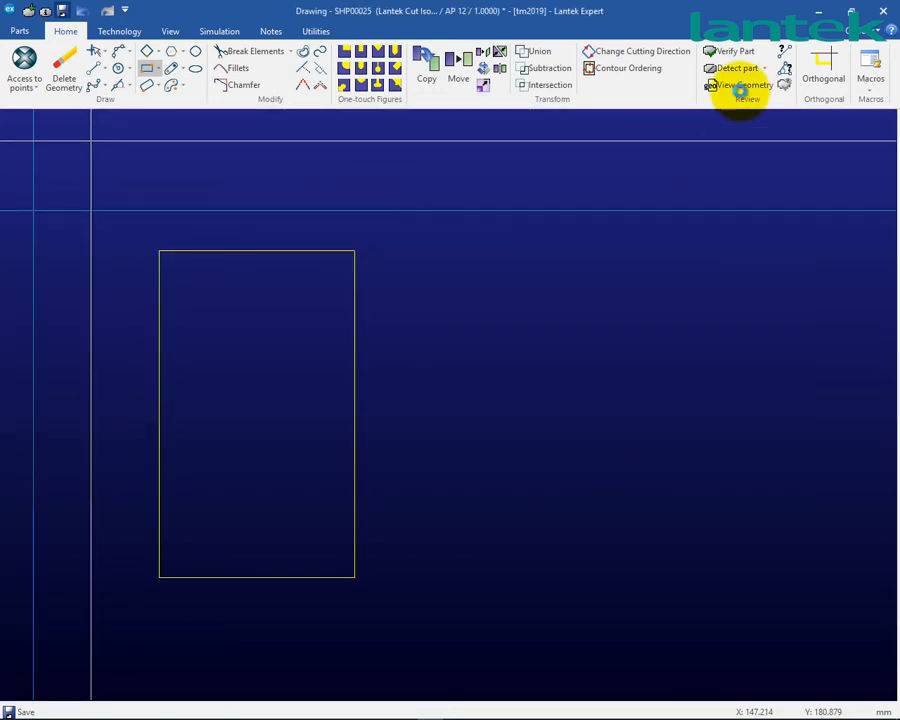
{"action": "left_click", "coordinate": [881, 11]}
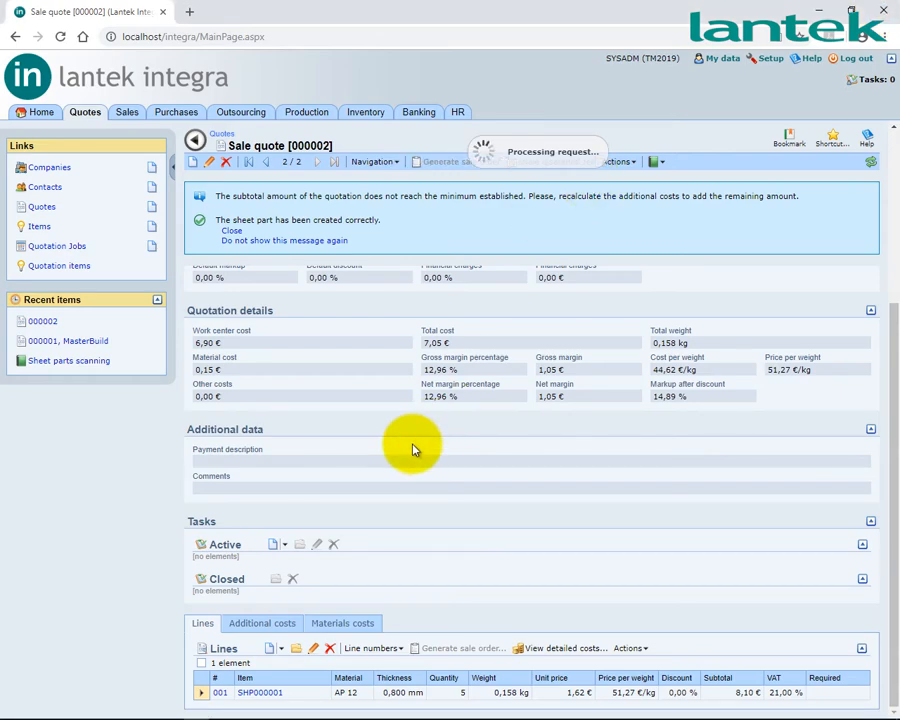
Open both existing quote lines together in Draw 2D to view their geometry, and close the drawing
{"action": "scroll", "coordinate": [413, 480], "scroll_direction": "down", "scroll_amount": 1}
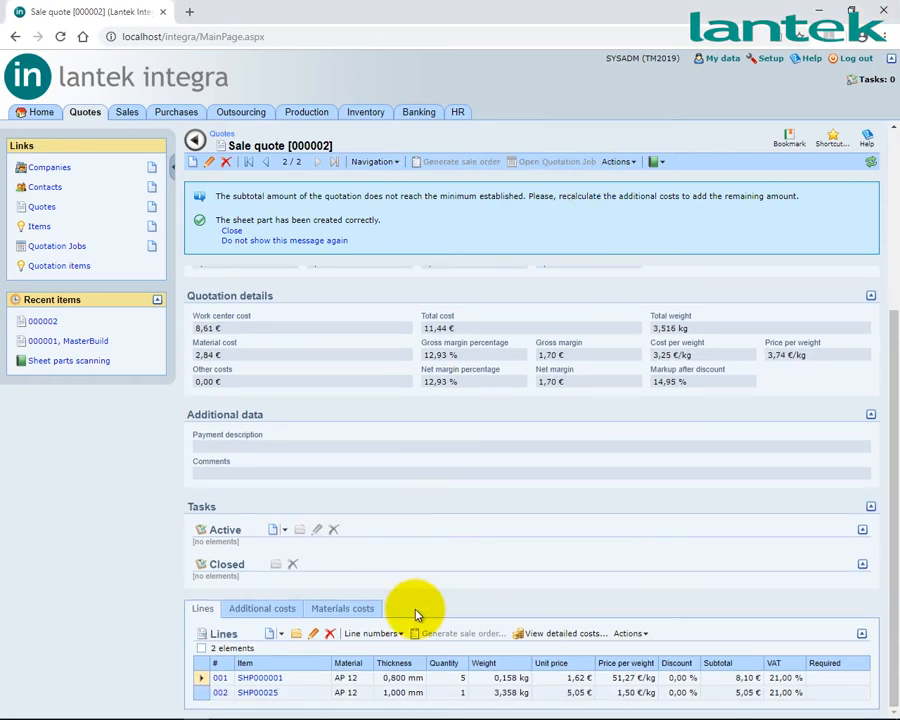
{"action": "left_click", "coordinate": [201, 648]}
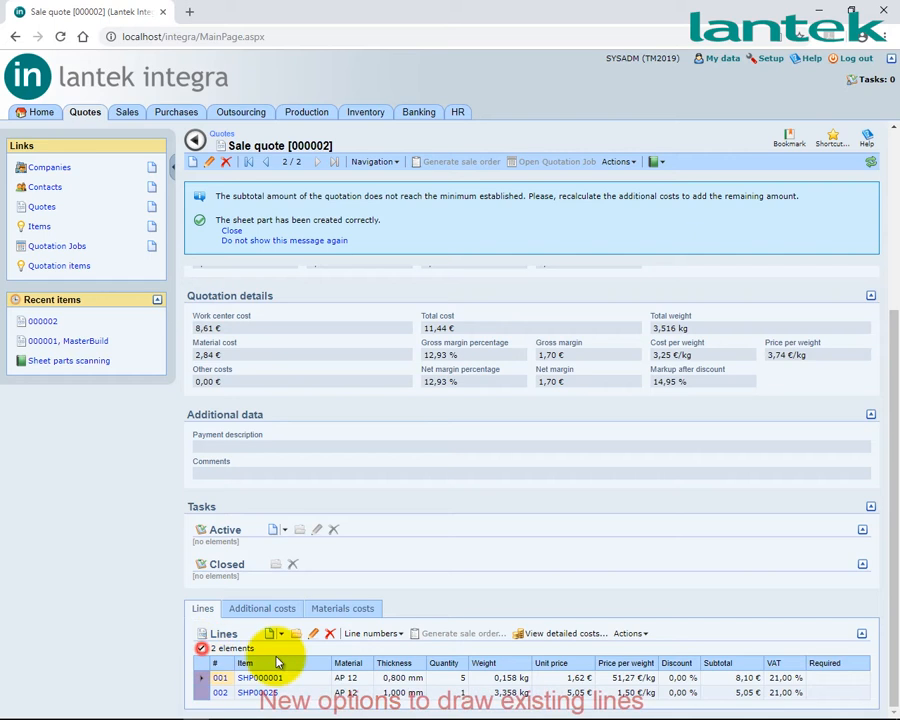
{"action": "left_click", "coordinate": [628, 634]}
{"action": "mouse_move", "coordinate": [641, 622]}
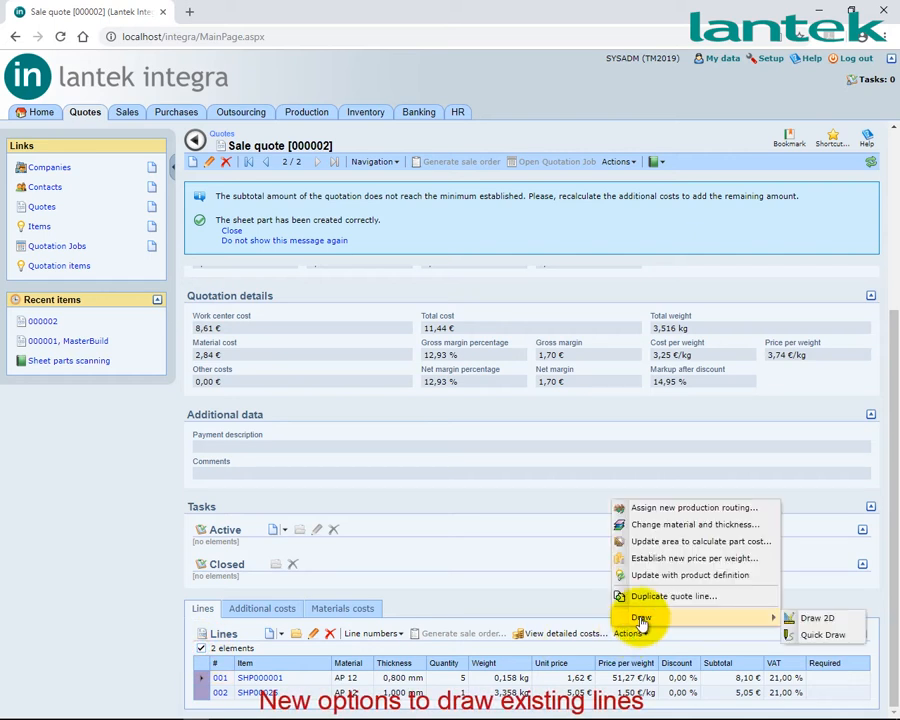
{"action": "left_click", "coordinate": [814, 619]}
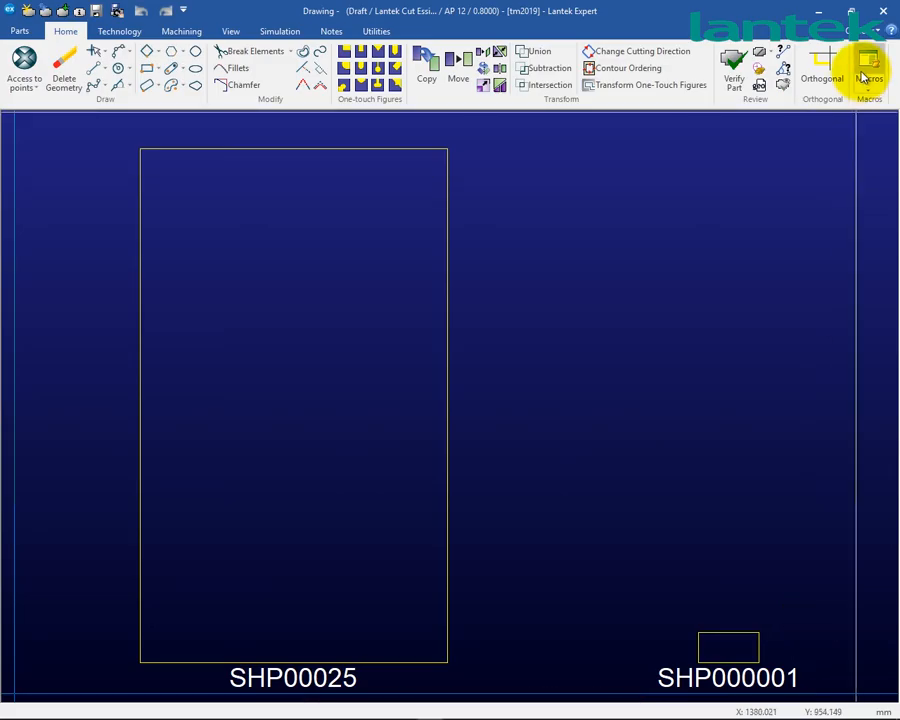
{"action": "left_click", "coordinate": [890, 9]}
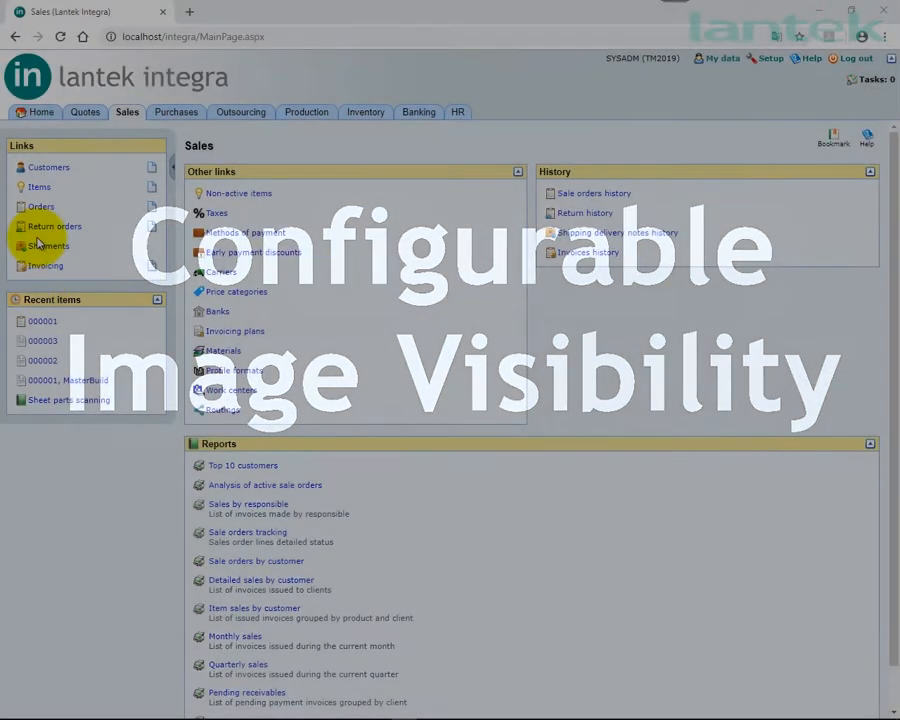
Open the recent sale order and view its lines without product images
{"action": "left_click", "coordinate": [42, 324]}
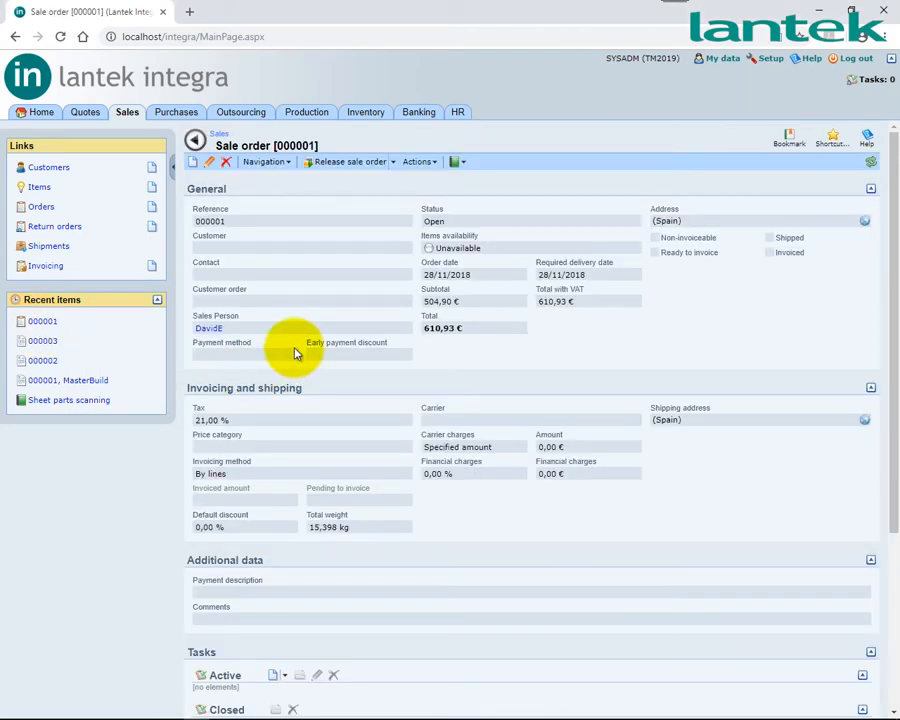
{"action": "scroll", "coordinate": [294, 352], "scroll_direction": "down", "scroll_amount": 3}
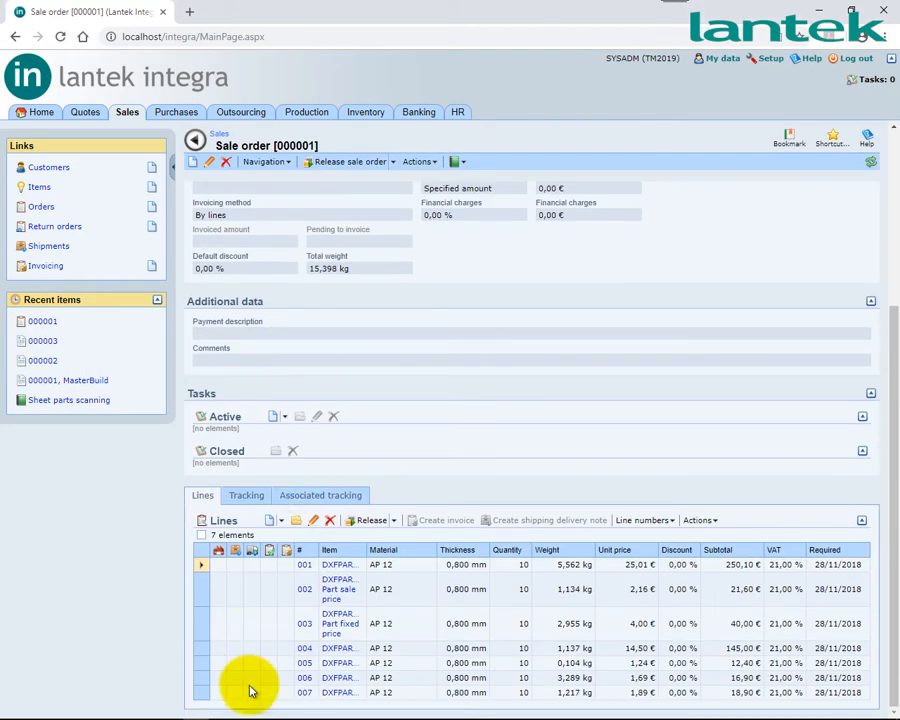
In the Sales module's general parameters, enable displaying product images in sales windows and save the change
{"action": "left_click", "coordinate": [766, 62]}
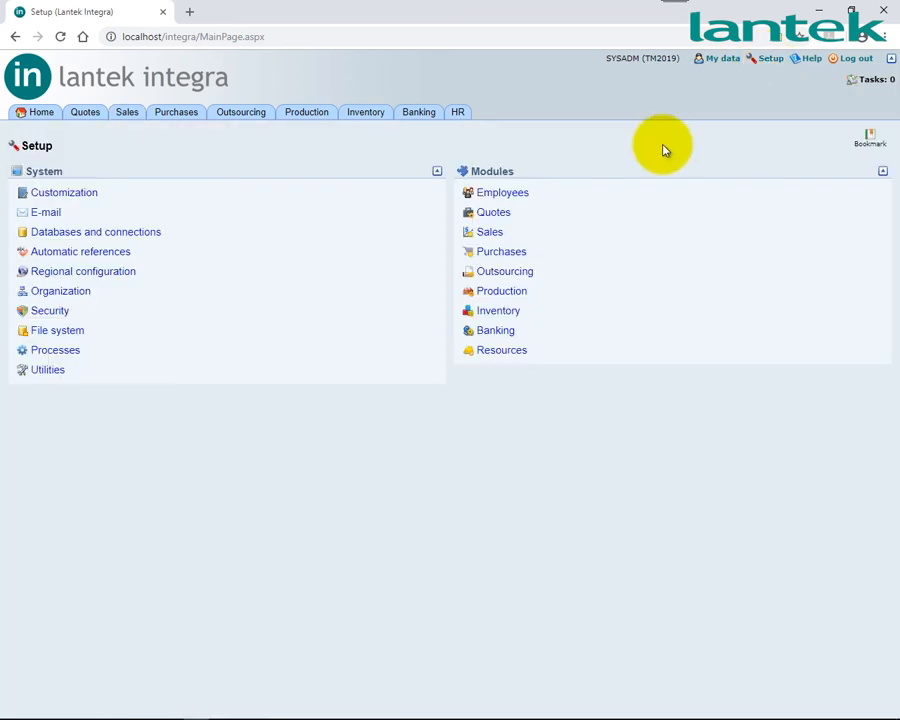
{"action": "left_click", "coordinate": [488, 233]}
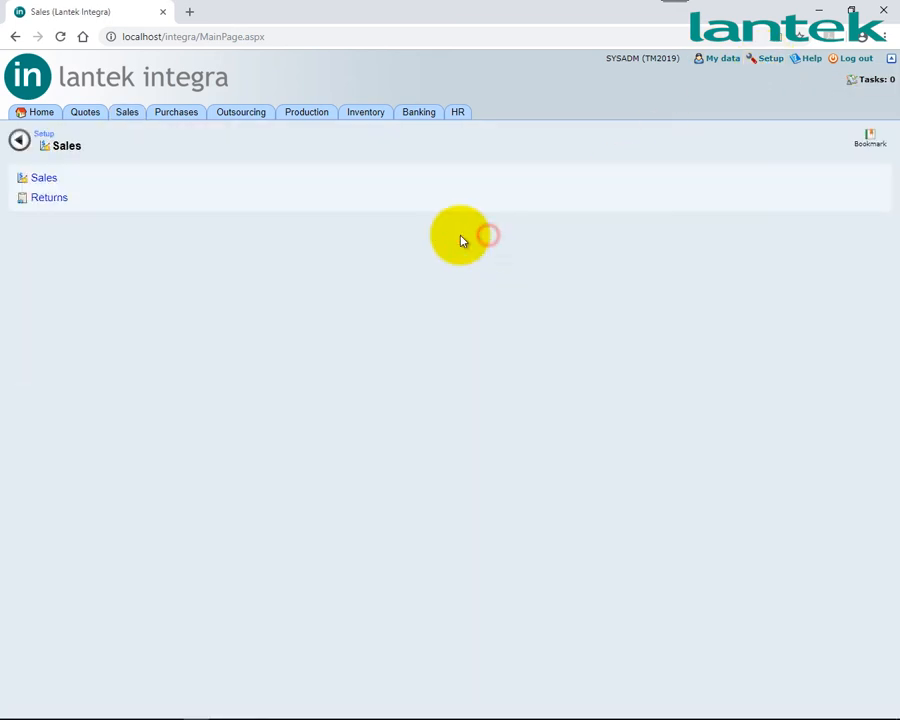
{"action": "left_click", "coordinate": [43, 180]}
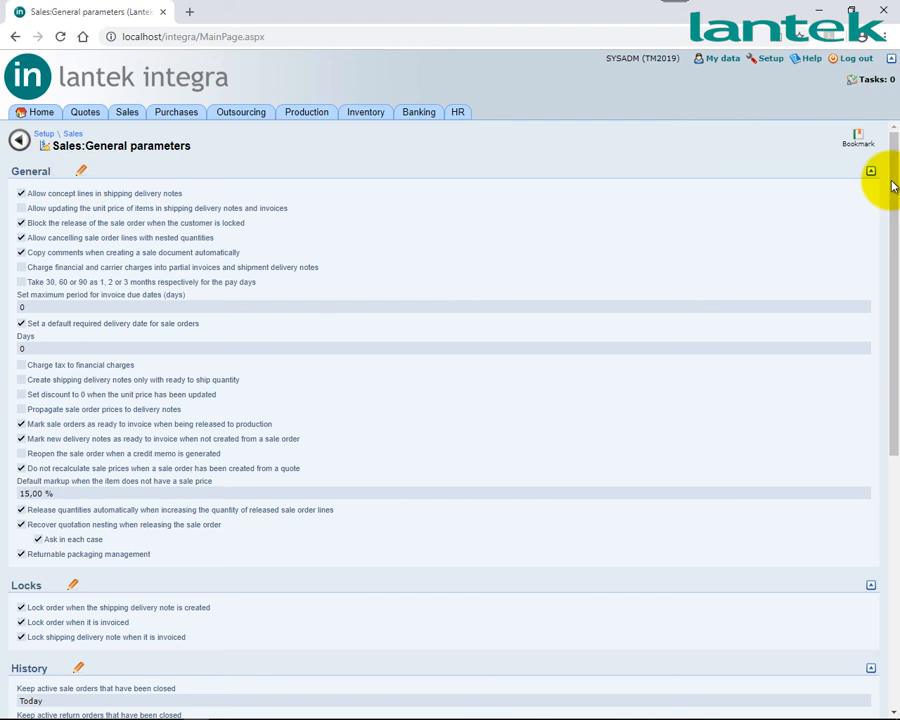
{"action": "left_click_drag", "start_coordinate": [893, 210], "coordinate": [895, 465]}
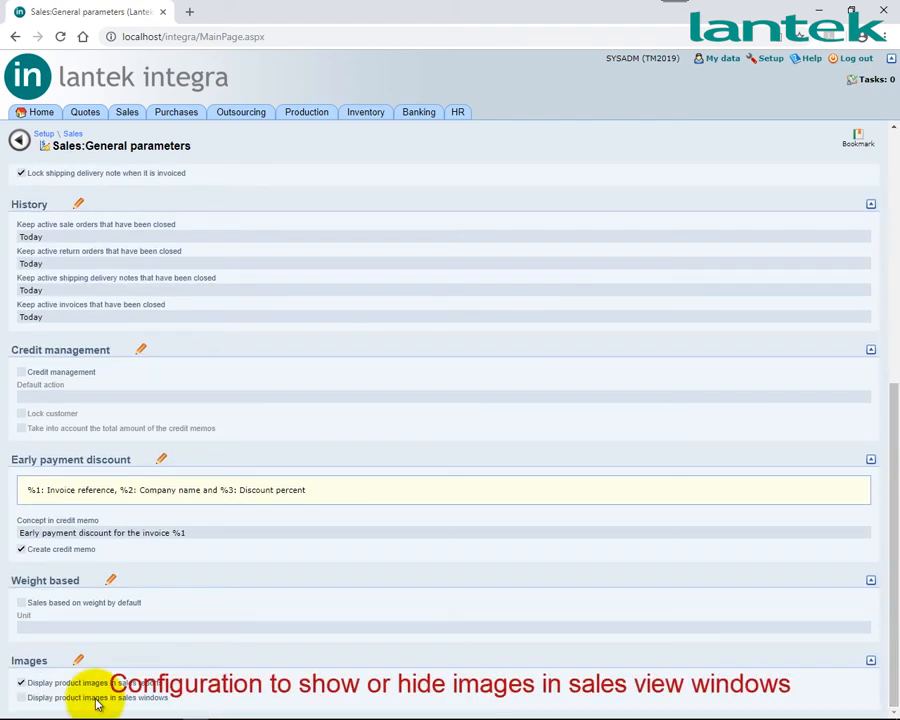
{"action": "left_click", "coordinate": [79, 664]}
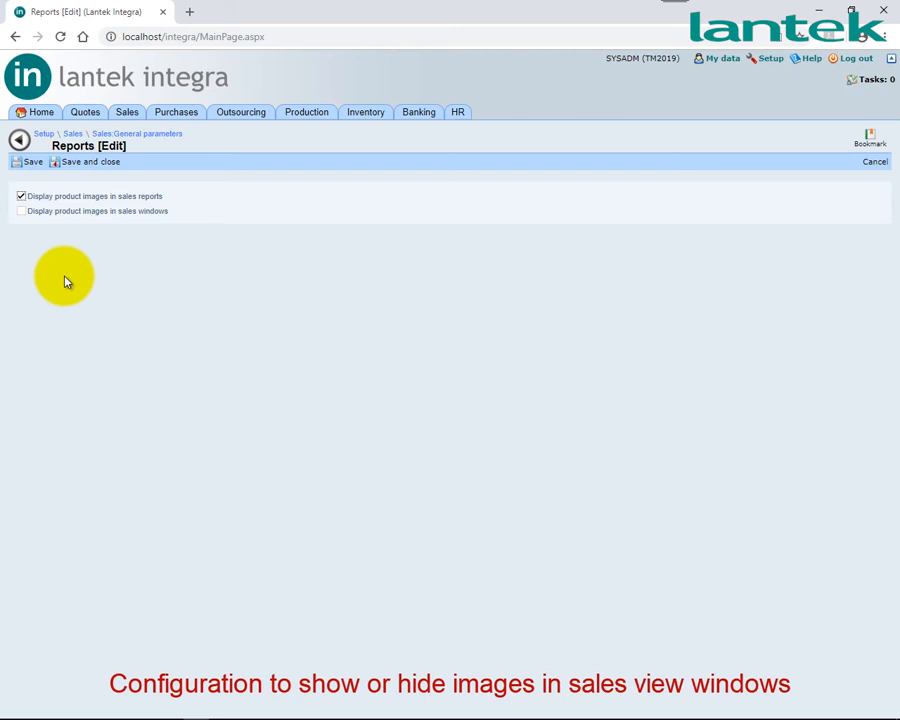
{"action": "left_click", "coordinate": [74, 214]}
{"action": "left_click", "coordinate": [80, 163]}
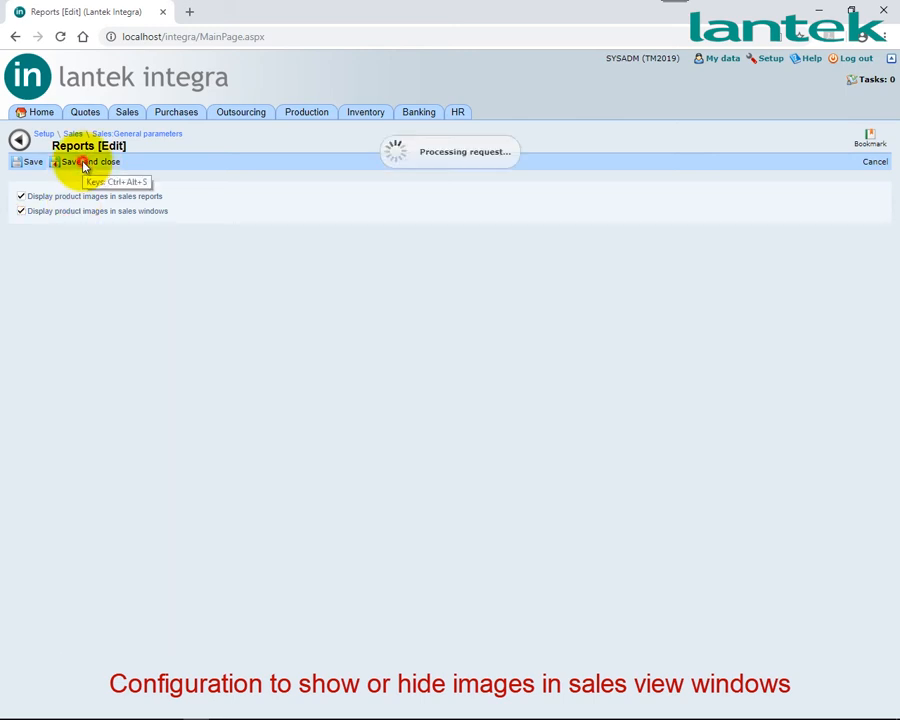
Reopen the recent sale order from the Sales area to check the product images in its lines
{"action": "left_click", "coordinate": [124, 112]}
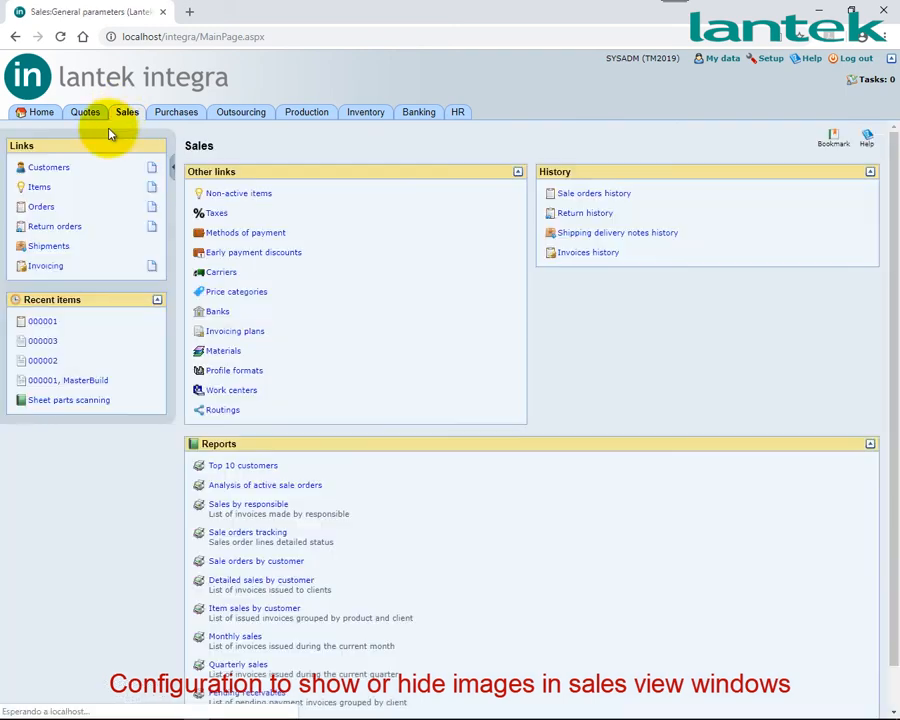
{"action": "left_click", "coordinate": [38, 322]}
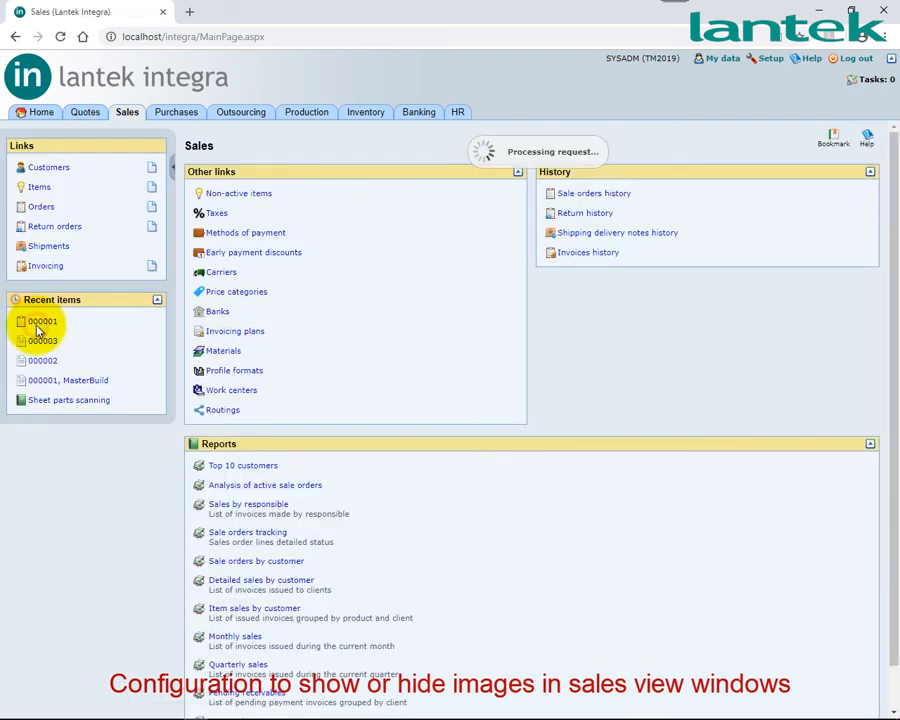
{"action": "scroll", "coordinate": [494, 480], "scroll_direction": "down", "scroll_amount": 5}
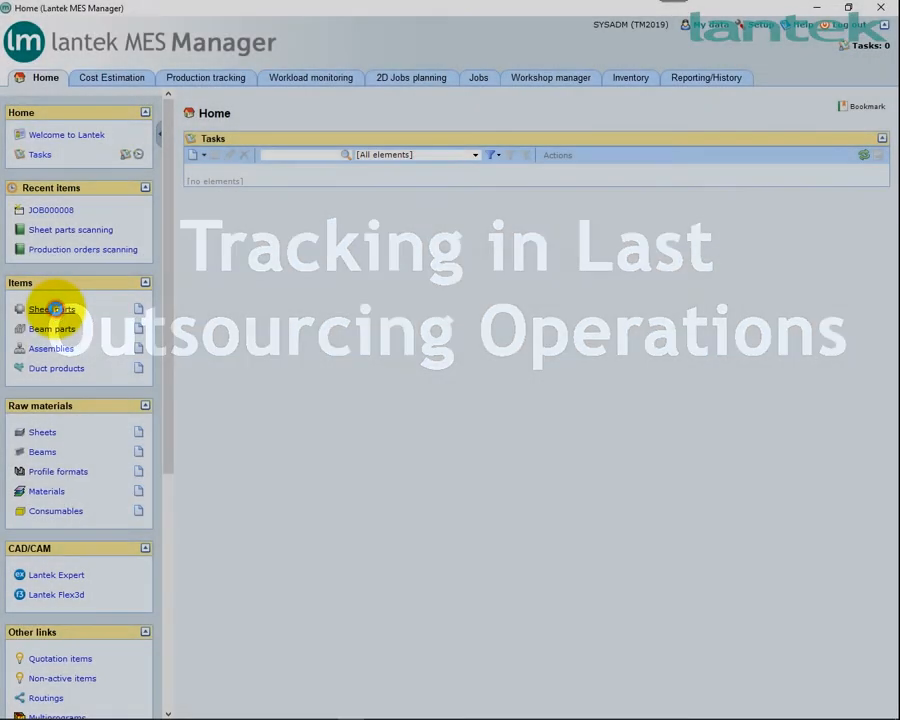
In Lantek MES Manager, send sheet part DXFPAR0100 to manufacturing with routing Cut Iso + Paint and quantity 50
{"action": "left_click", "coordinate": [52, 310]}
{"action": "left_click", "coordinate": [193, 297]}
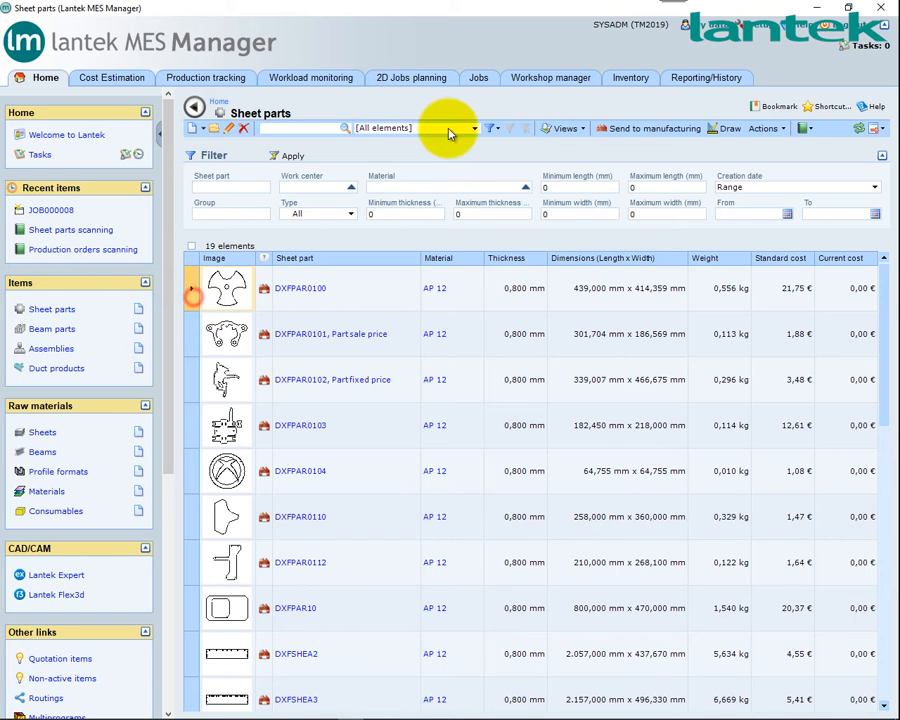
{"action": "left_click", "coordinate": [661, 129]}
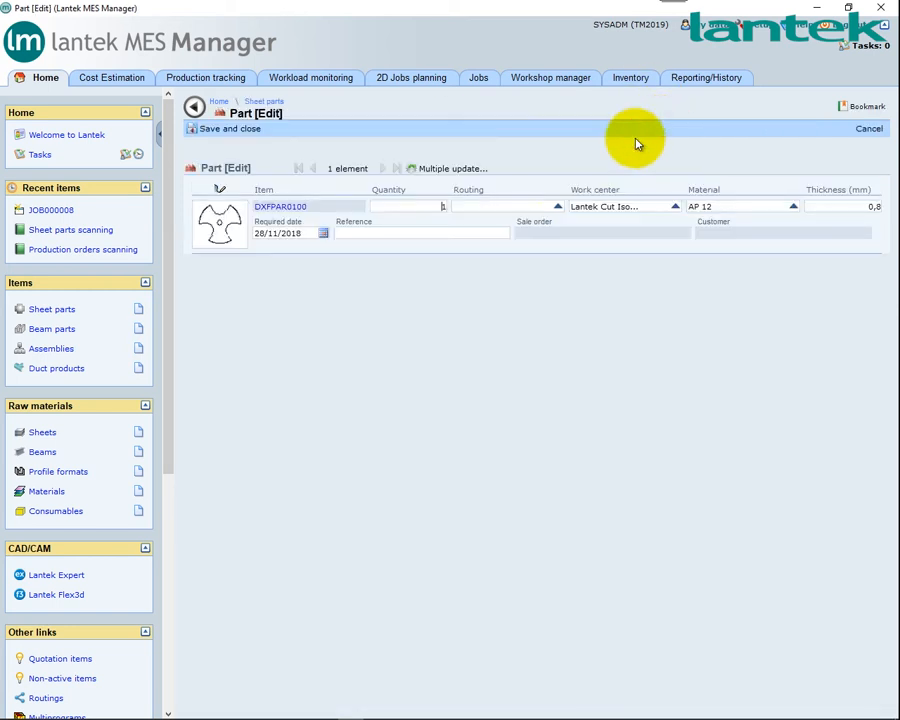
{"action": "left_click", "coordinate": [555, 207]}
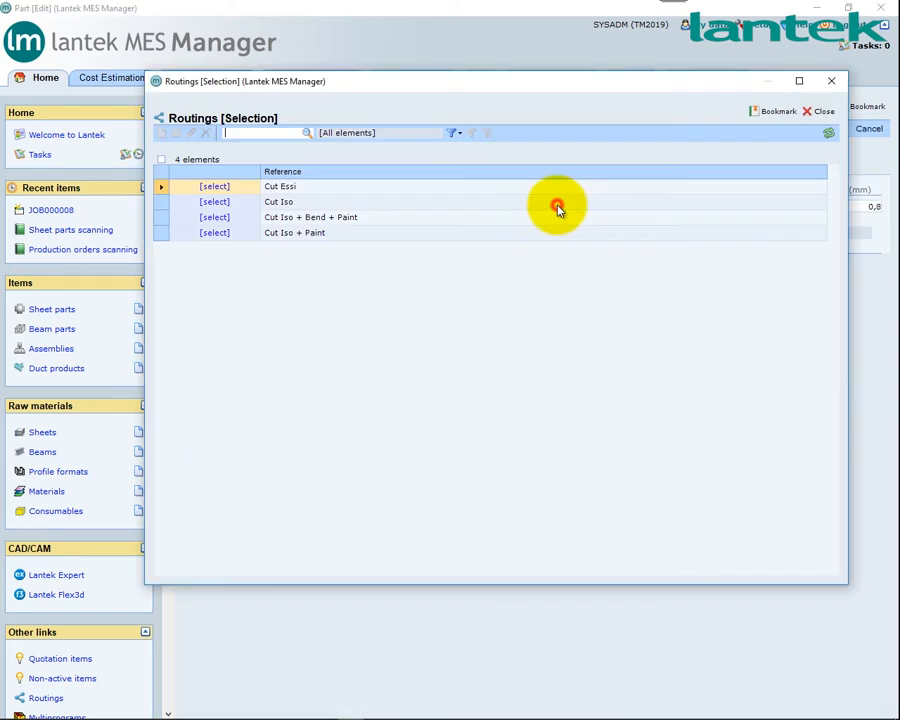
{"action": "left_click", "coordinate": [213, 233]}
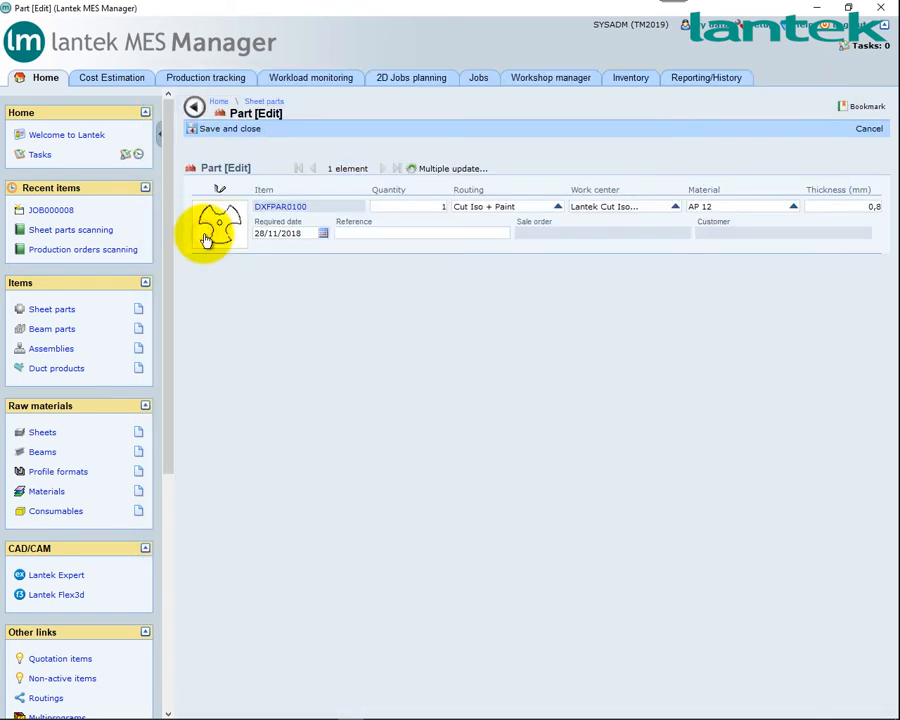
{"action": "left_click", "coordinate": [414, 207]}
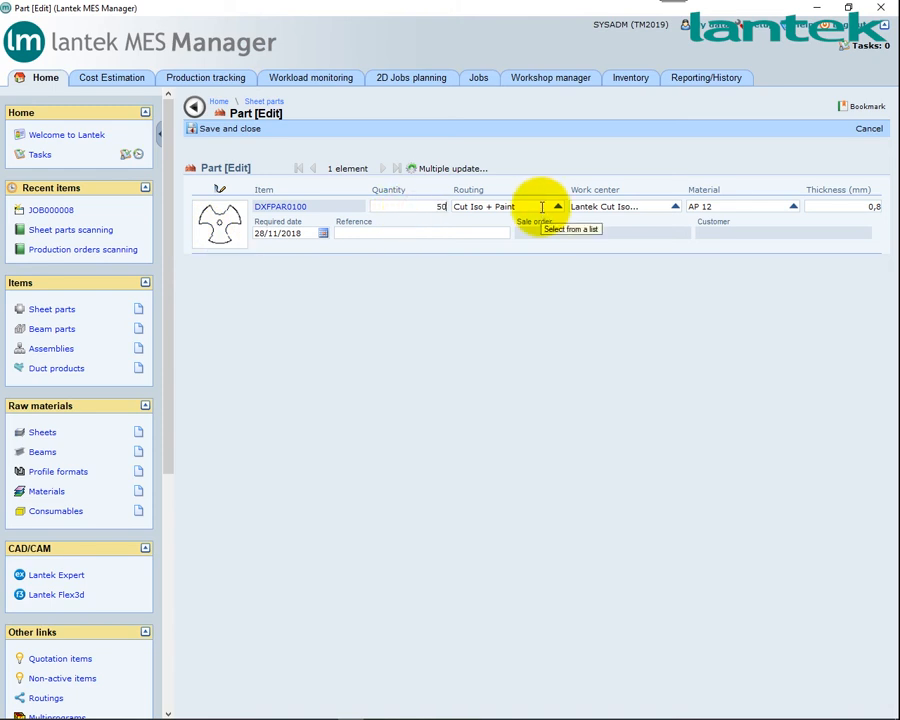
{"action": "left_click", "coordinate": [236, 128]}
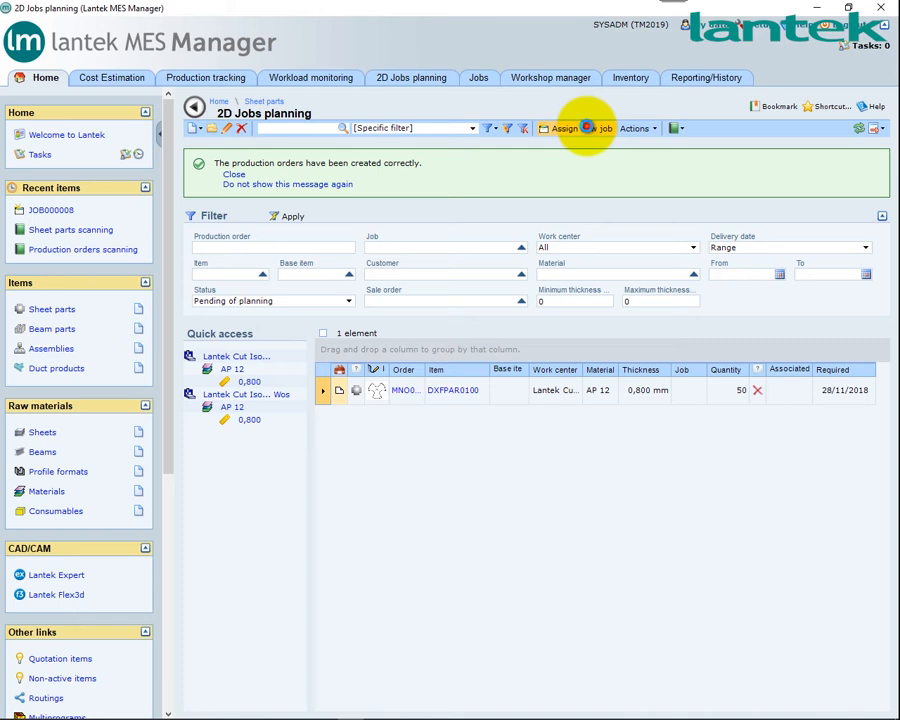
Assign the new production order to a new job and open it for nesting with 1 sheet tracked as TRACKING0001
{"action": "left_click", "coordinate": [587, 128]}
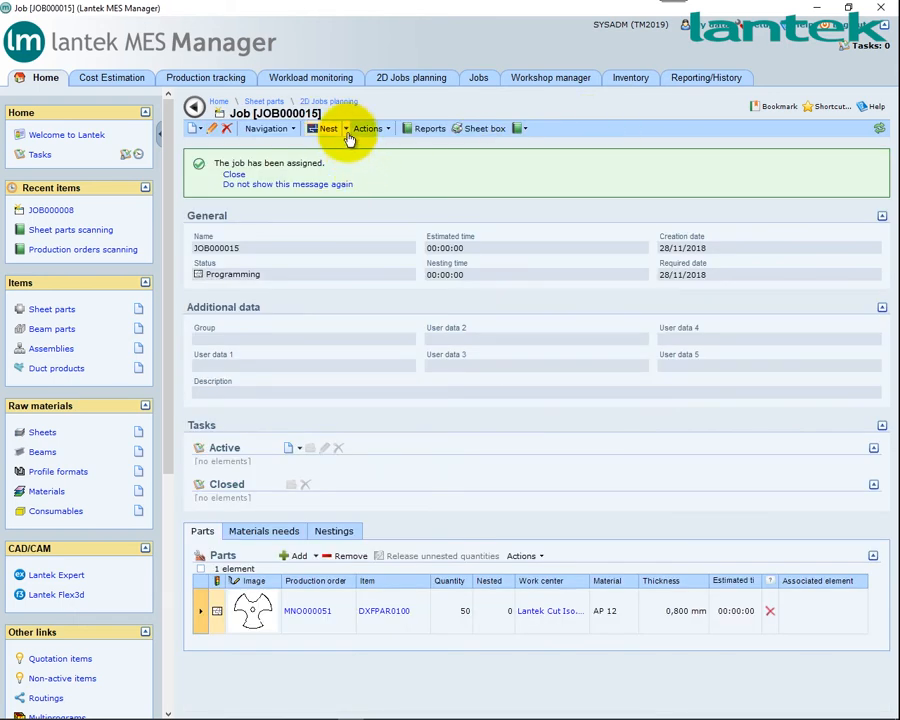
{"action": "left_click", "coordinate": [345, 129]}
{"action": "left_click", "coordinate": [346, 142]}
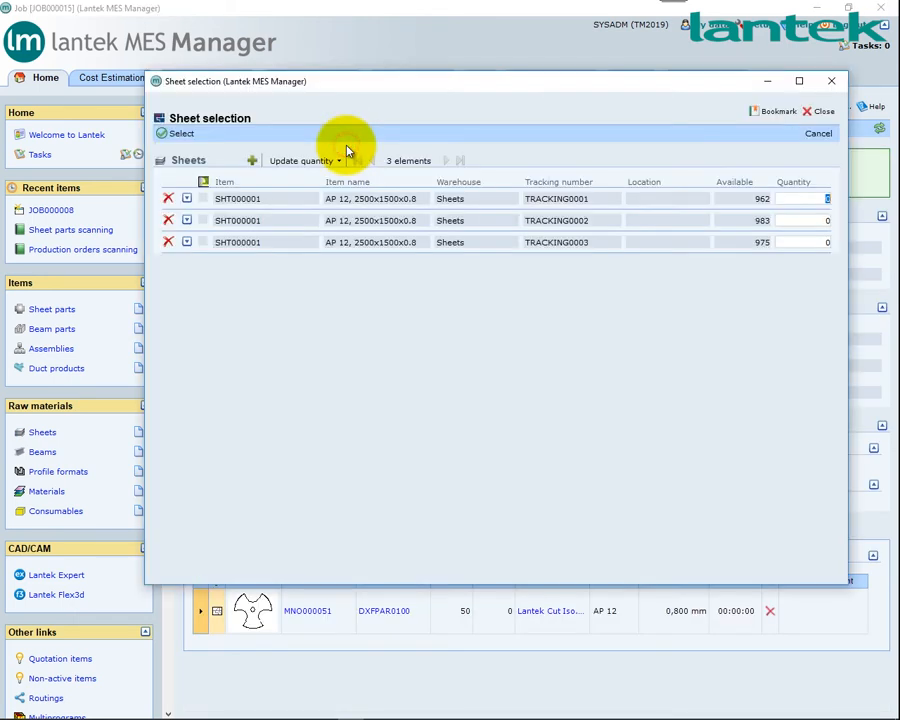
{"action": "type", "text": "1"}
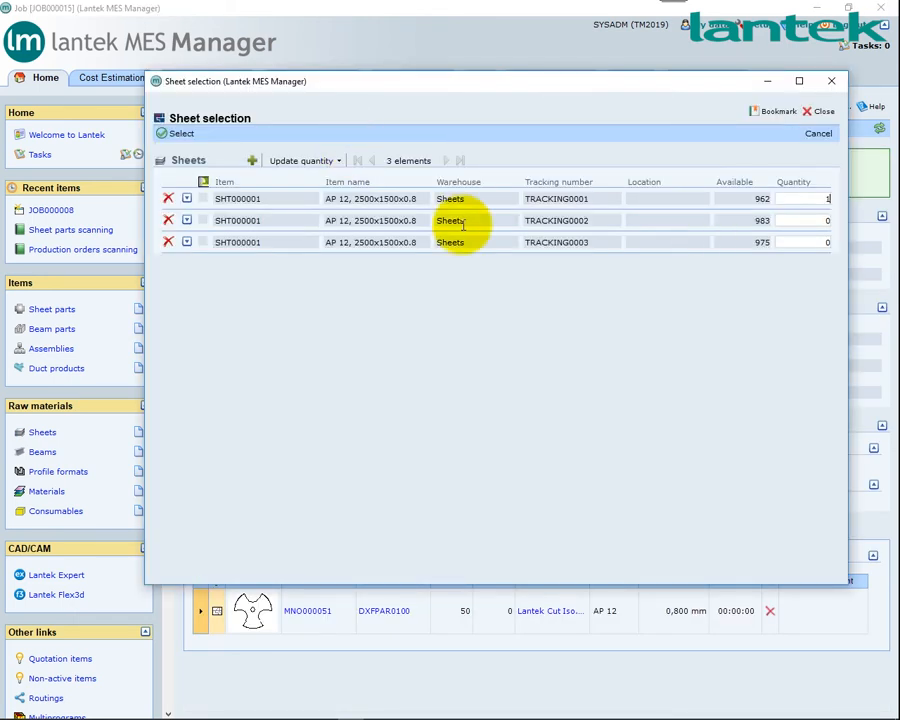
{"action": "left_click", "coordinate": [172, 135]}
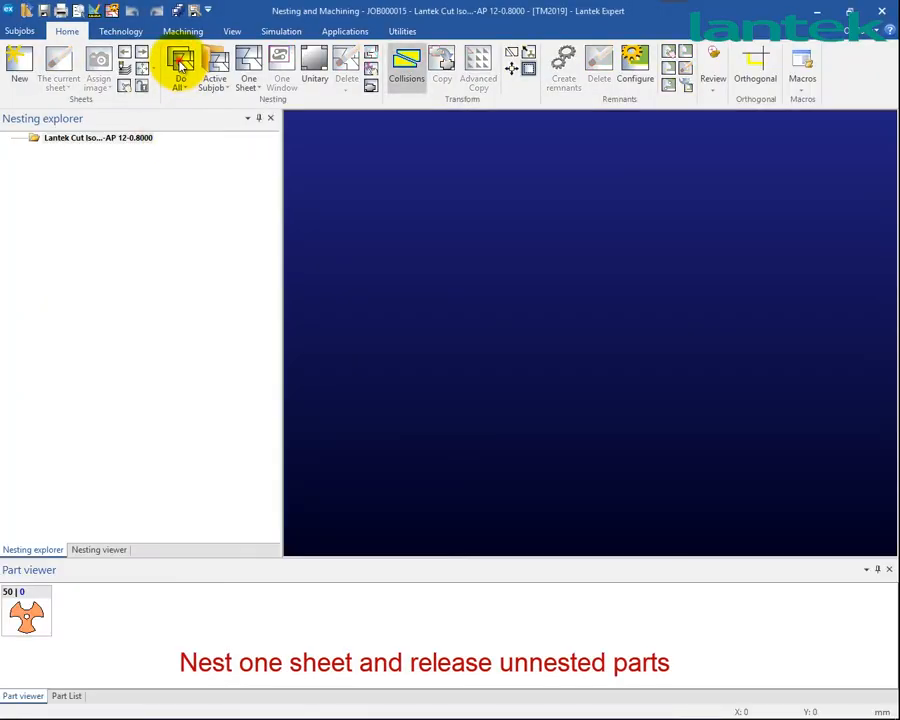
Nest the DXFPAR0100 parts automatically on the sheet and machine it with the offered initialization settings
{"action": "left_click", "coordinate": [181, 66]}
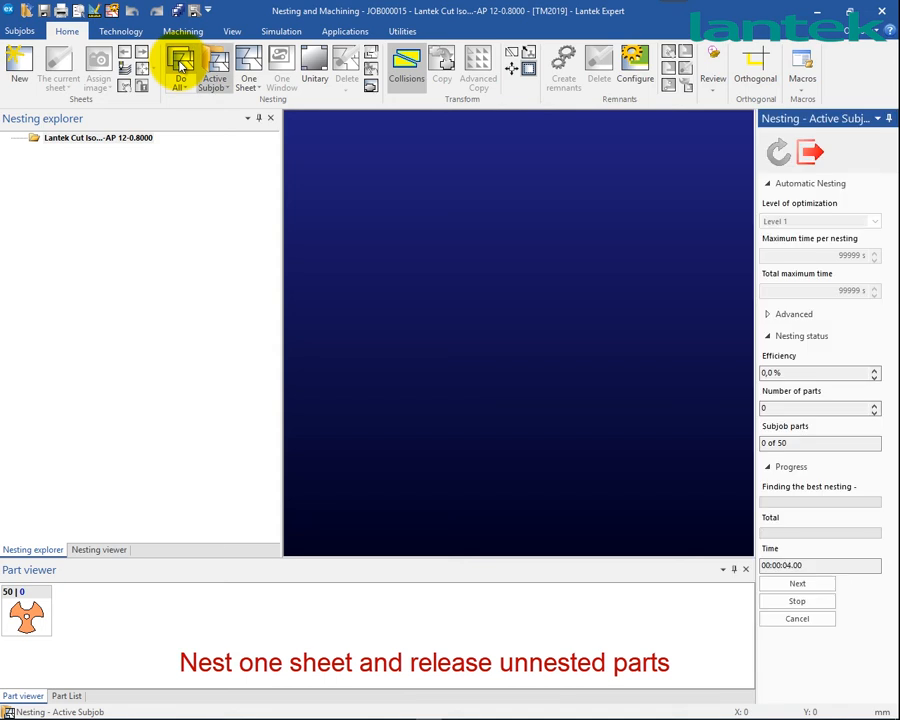
{"action": "left_click", "coordinate": [195, 12]}
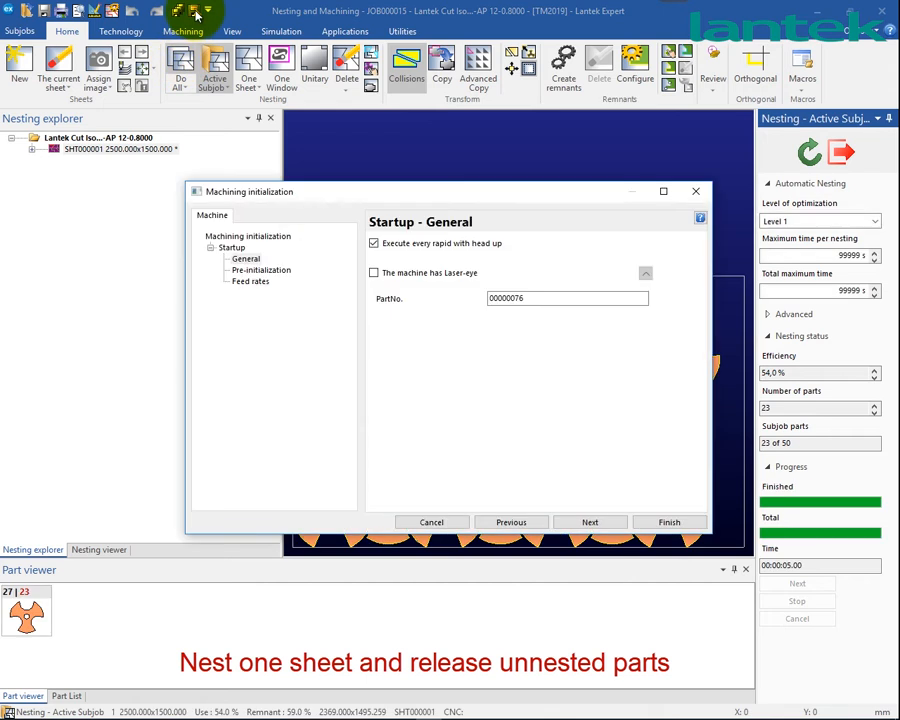
{"action": "left_click", "coordinate": [658, 521]}
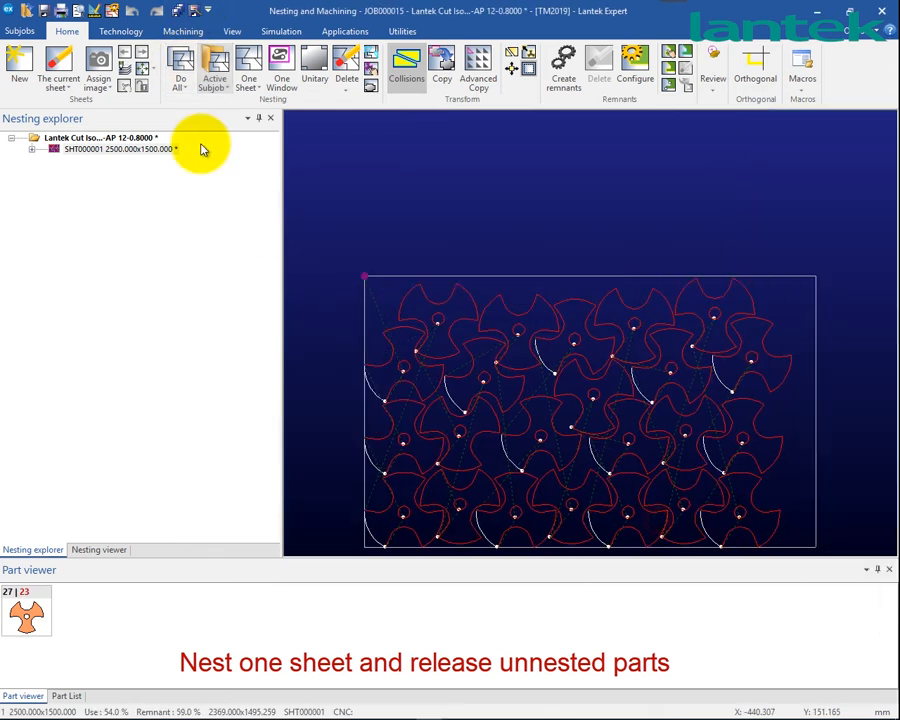
Send every sheet of the job to Workshop with unnested parts released, and close the nesting program
{"action": "left_click", "coordinate": [197, 12]}
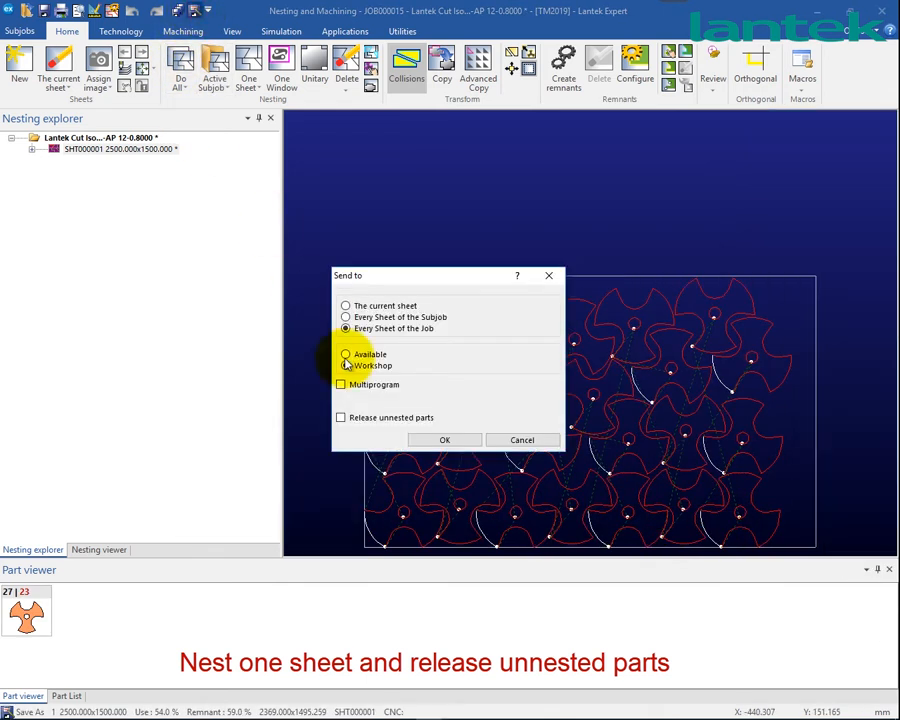
{"action": "left_click", "coordinate": [371, 419]}
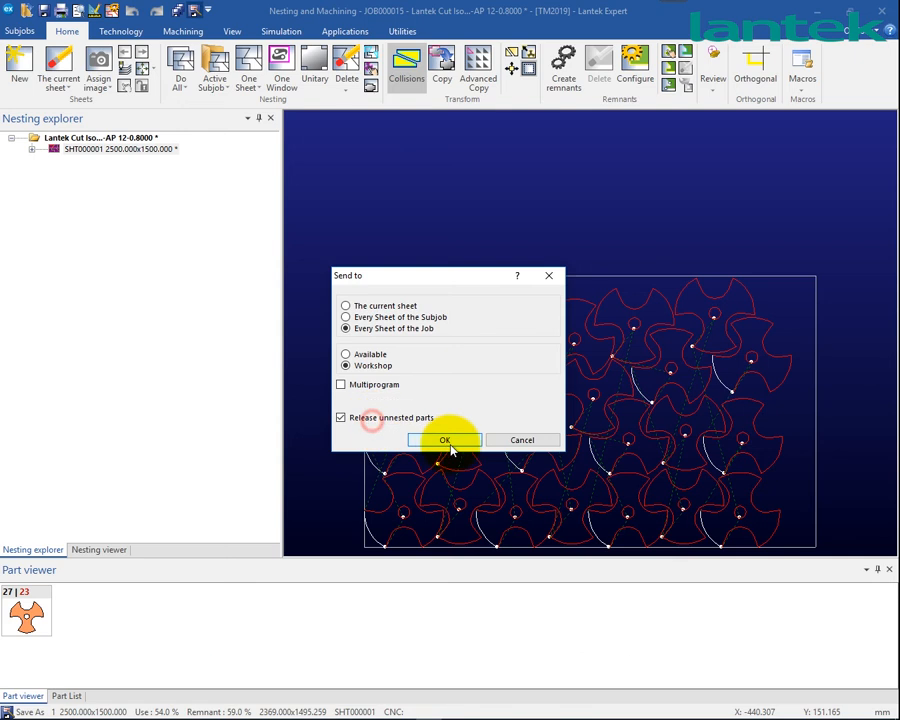
{"action": "left_click", "coordinate": [446, 441]}
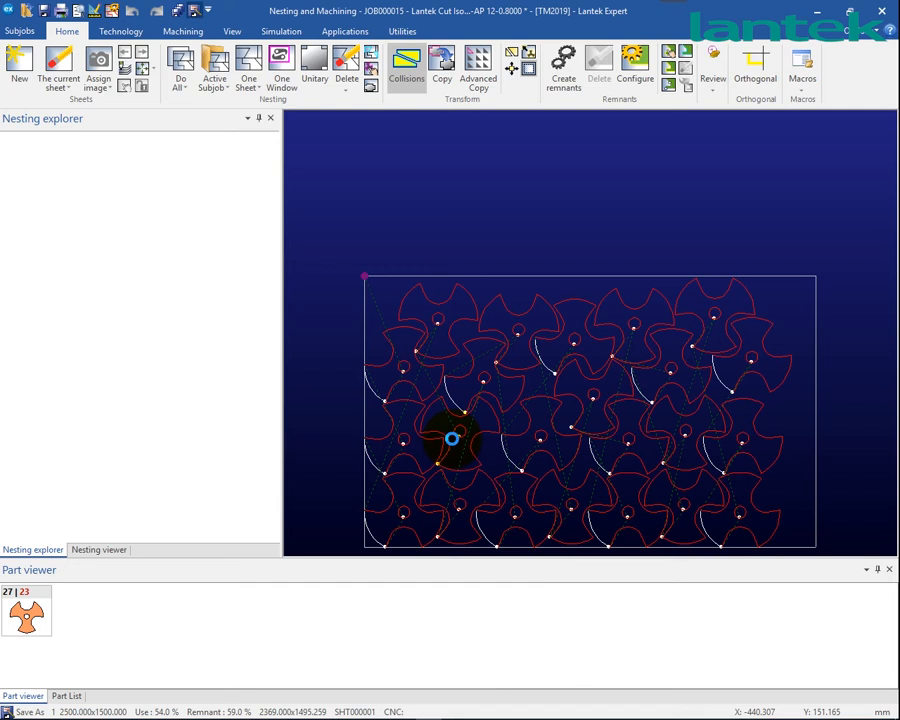
{"action": "left_click", "coordinate": [885, 12]}
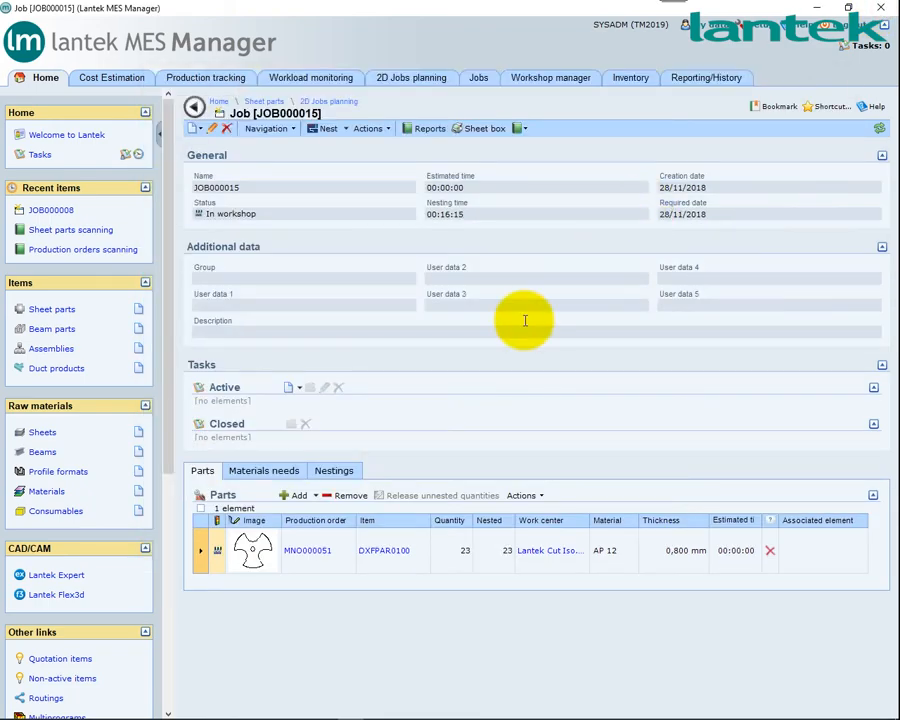
Validate the labor tickets of the job's nesting using one TRACKING0001 sheet, and open the production order of its part
{"action": "left_click", "coordinate": [340, 472]}
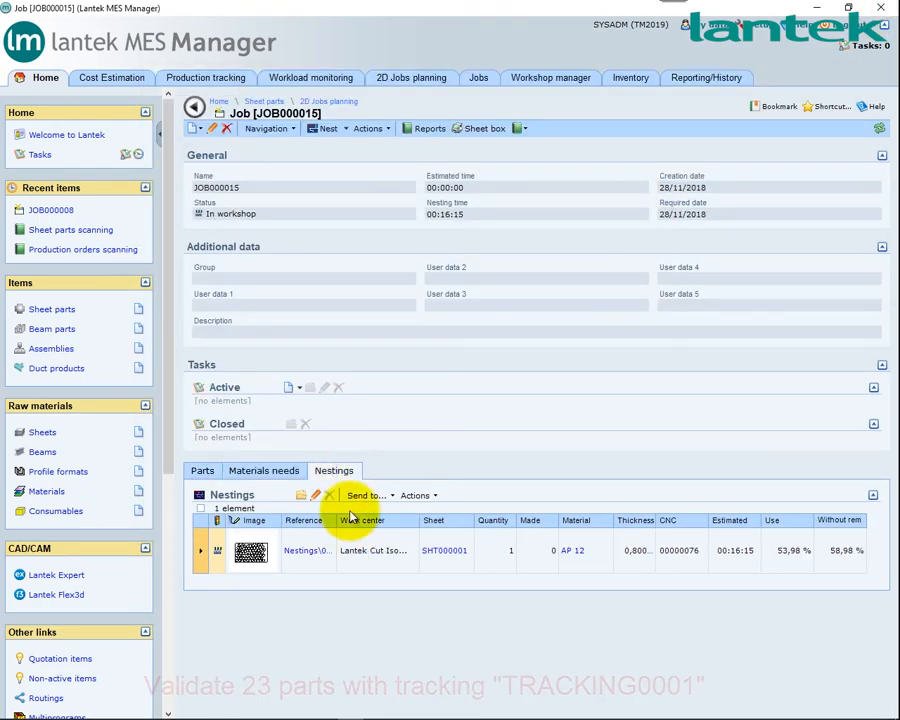
{"action": "left_click", "coordinate": [303, 550]}
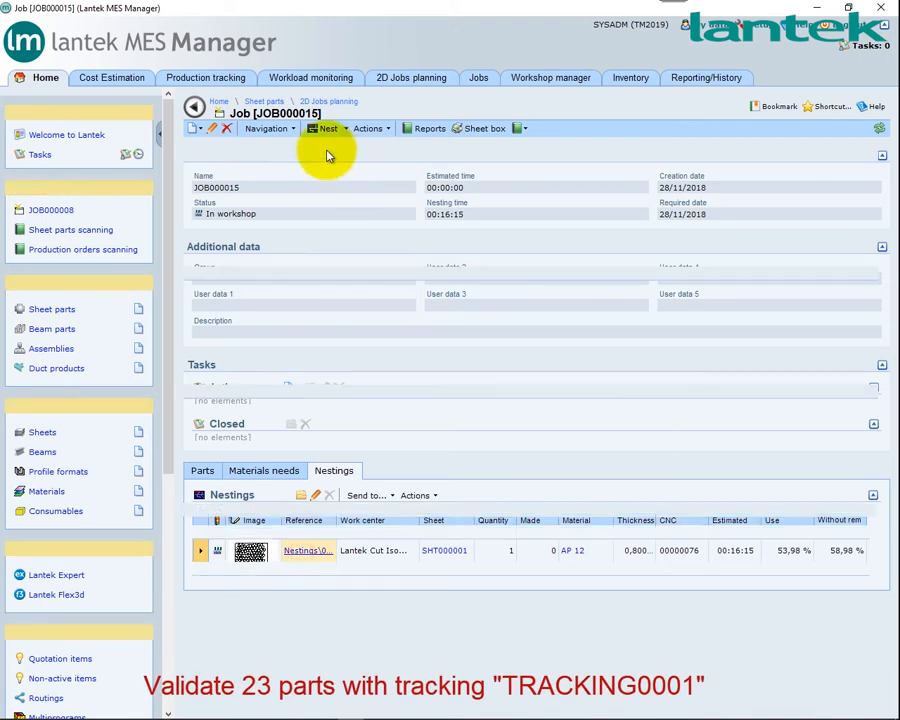
{"action": "left_click", "coordinate": [440, 128]}
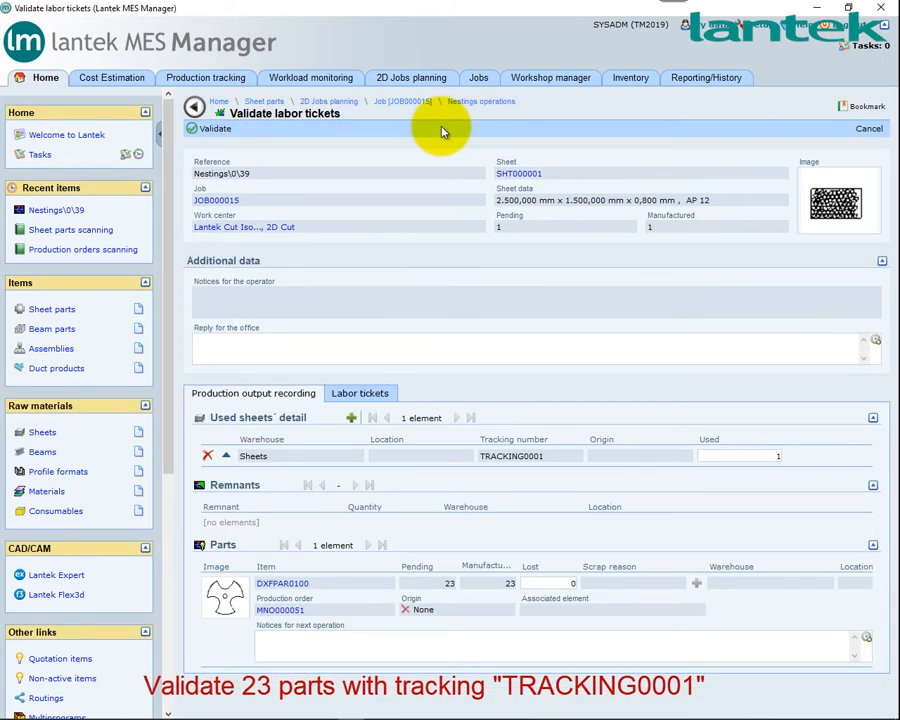
{"action": "left_click", "coordinate": [208, 129]}
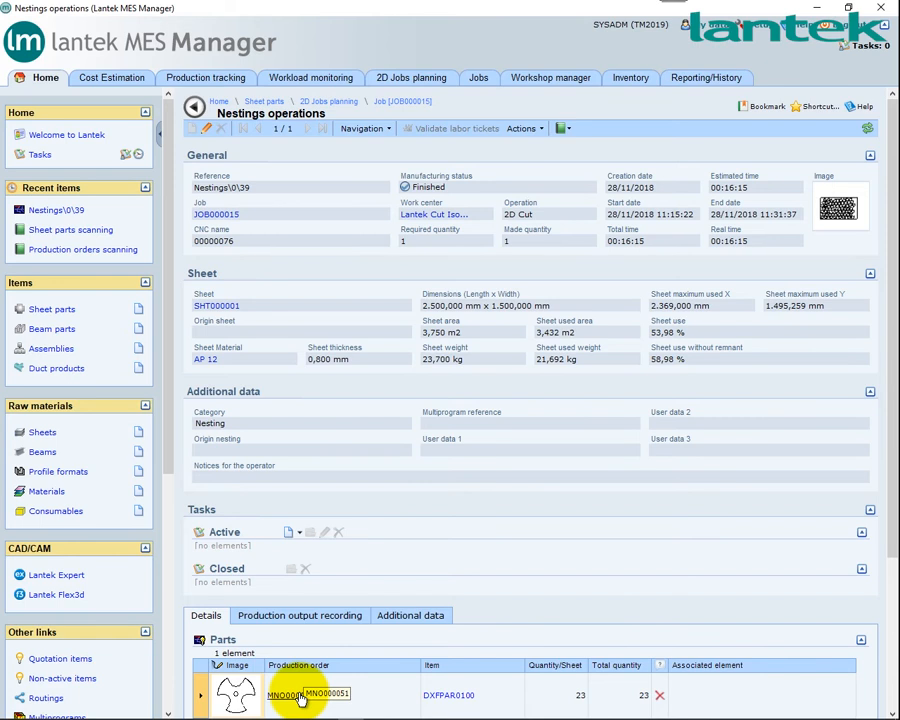
{"action": "scroll", "coordinate": [300, 700], "scroll_direction": "down", "scroll_amount": 1}
{"action": "left_click", "coordinate": [299, 687]}
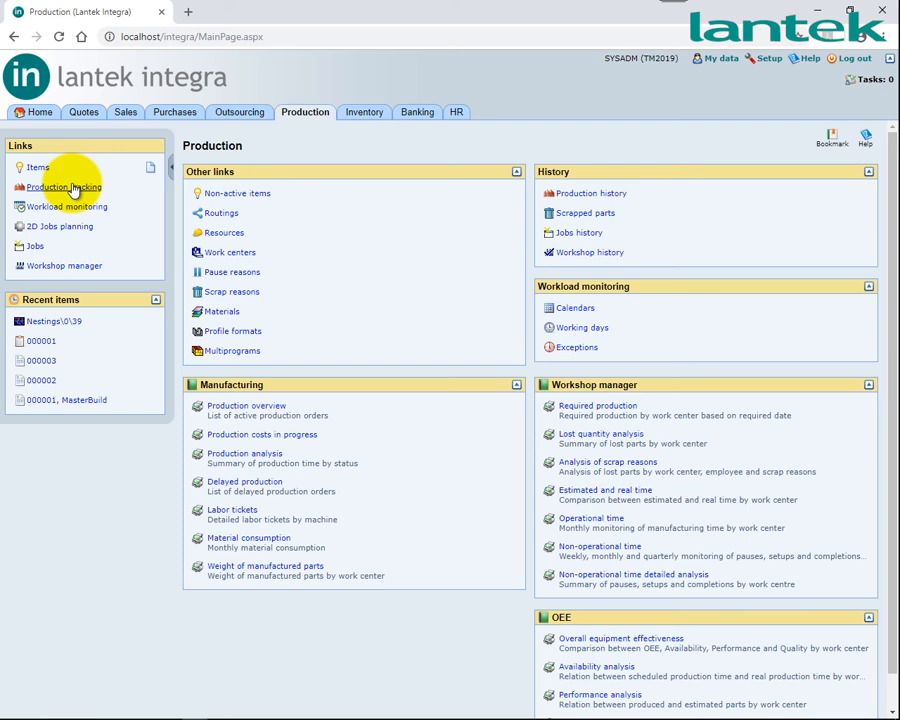
Filter production tracking by the number of the 50-part DXFPAR0100 production order and open that order
{"action": "left_click", "coordinate": [74, 188]}
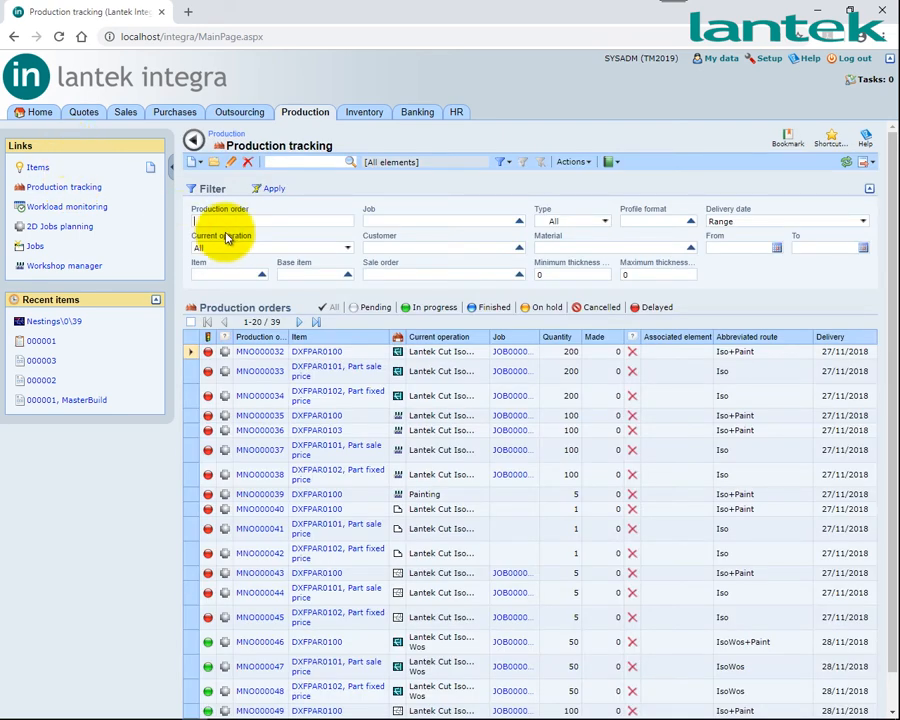
{"action": "left_click", "coordinate": [248, 219]}
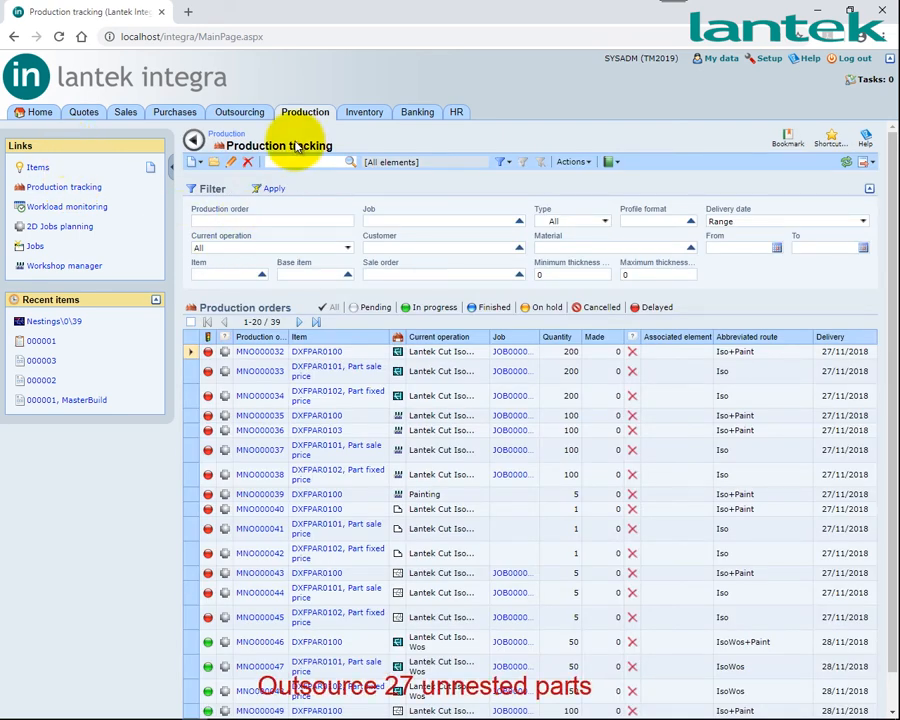
{"action": "key", "text": "Return"}
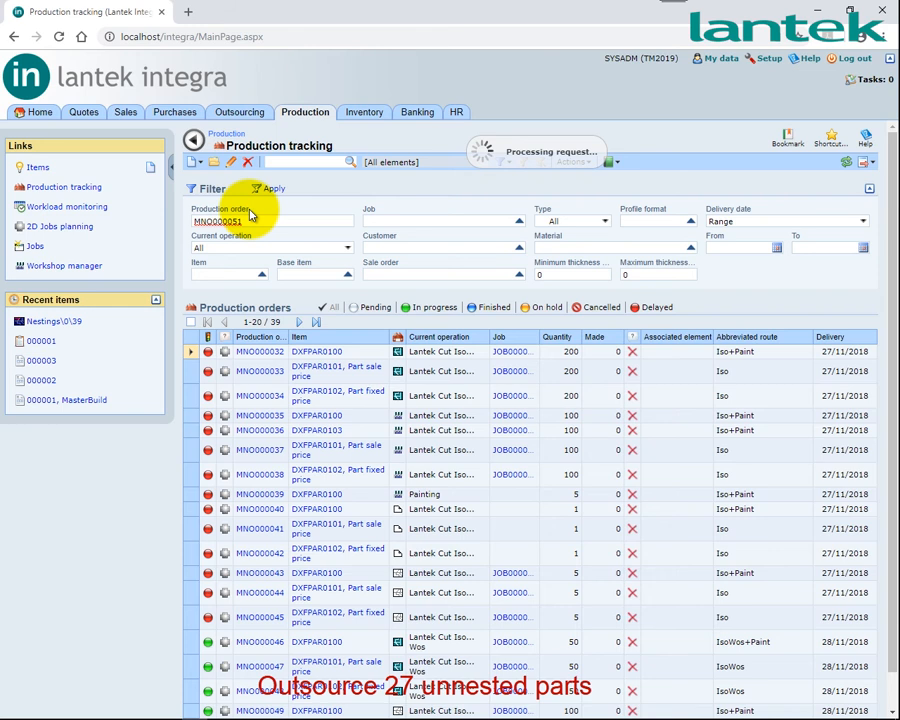
{"action": "left_click", "coordinate": [259, 352]}
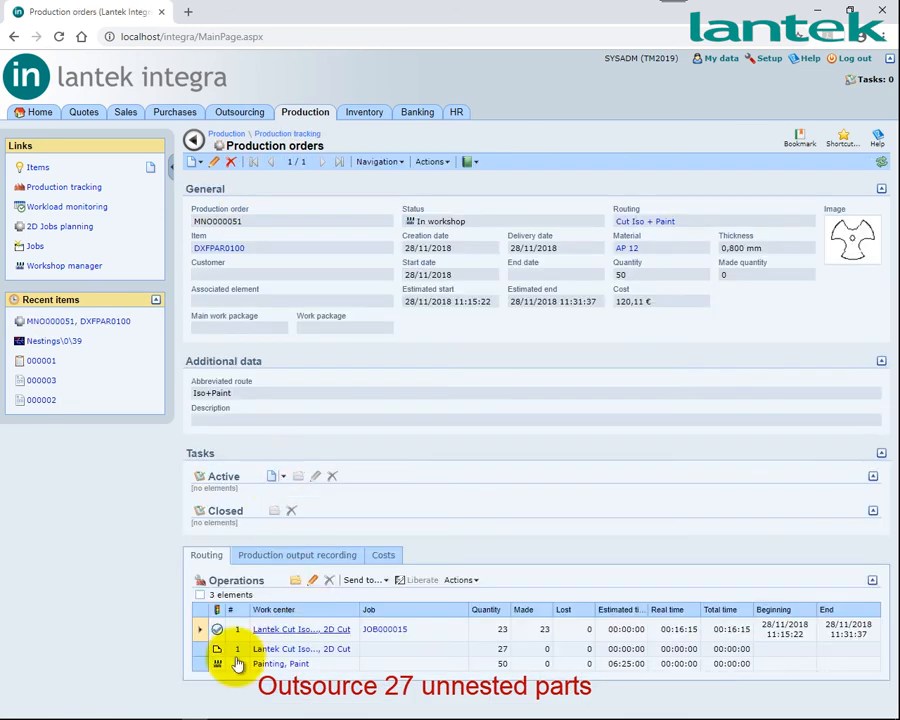
Outsource the production order's 2D Cut operation for the 27 unnested parts
{"action": "left_click", "coordinate": [199, 649]}
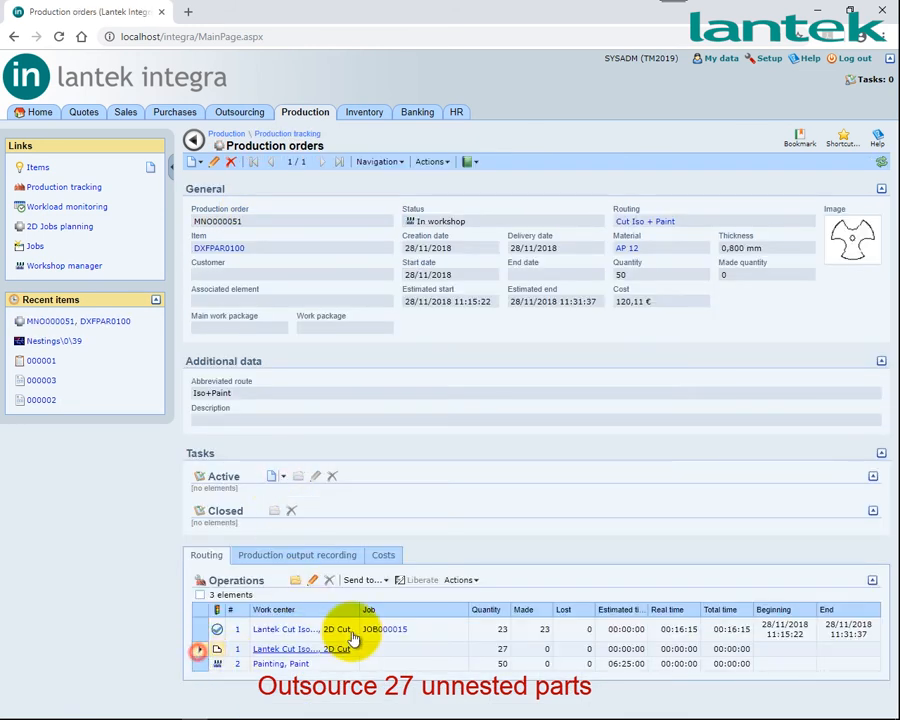
{"action": "left_click", "coordinate": [458, 580]}
{"action": "left_click", "coordinate": [483, 656]}
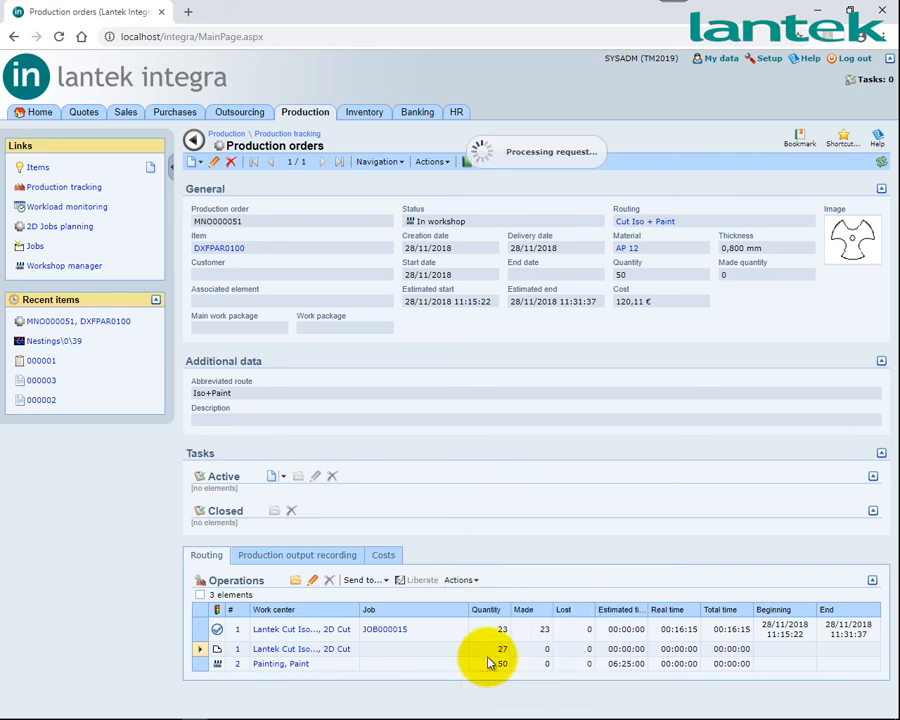
{"action": "scroll", "coordinate": [490, 635], "scroll_direction": "down", "scroll_amount": 1}
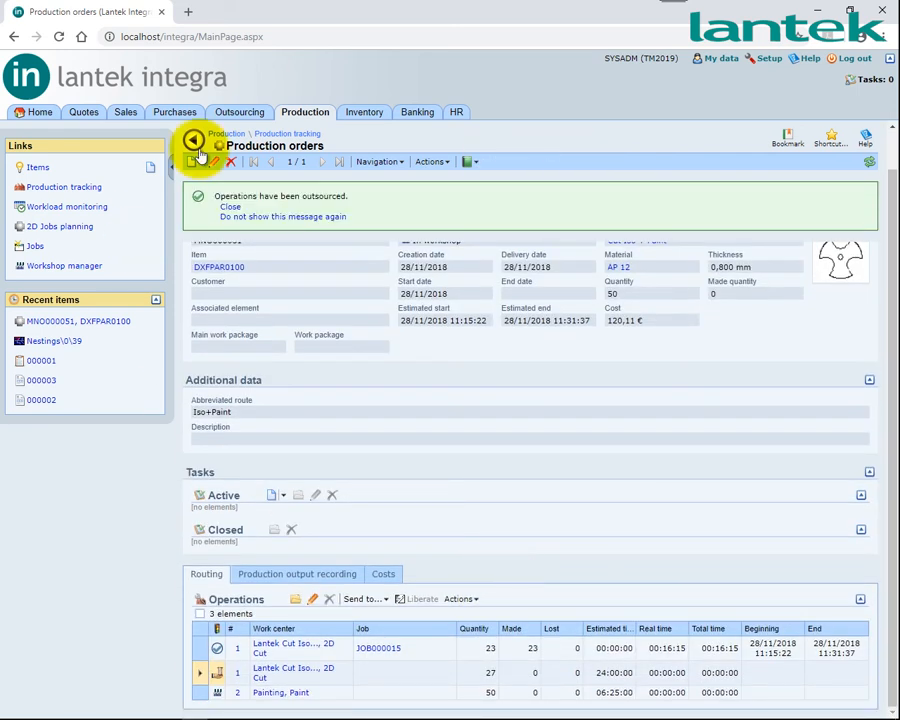
Create an outsourcing order with the main supplier from the DXFPAR0100 2D Cut requirement
{"action": "left_click", "coordinate": [242, 114]}
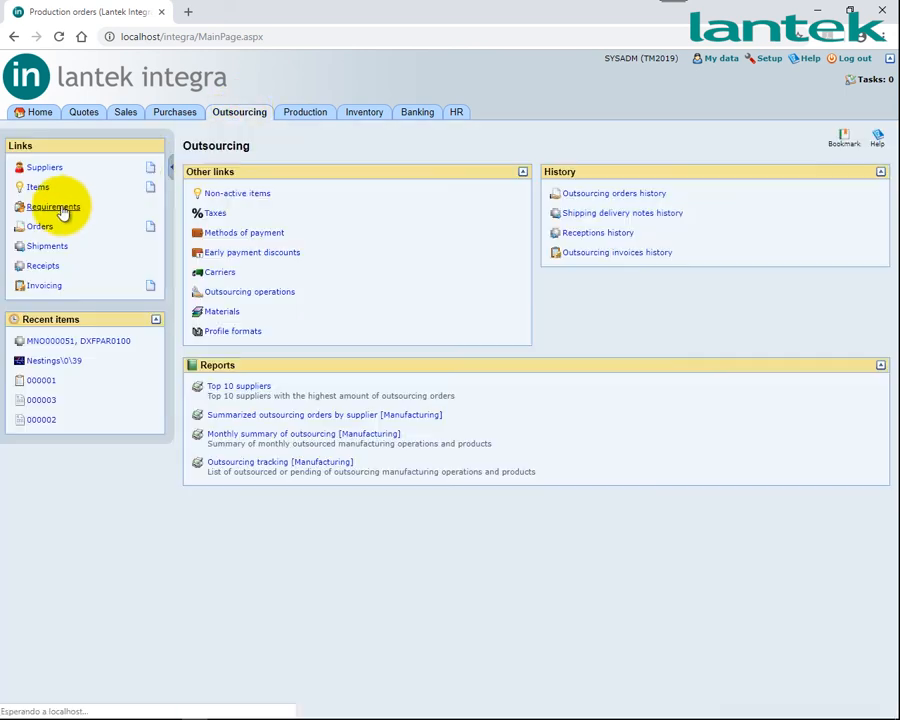
{"action": "left_click", "coordinate": [60, 209]}
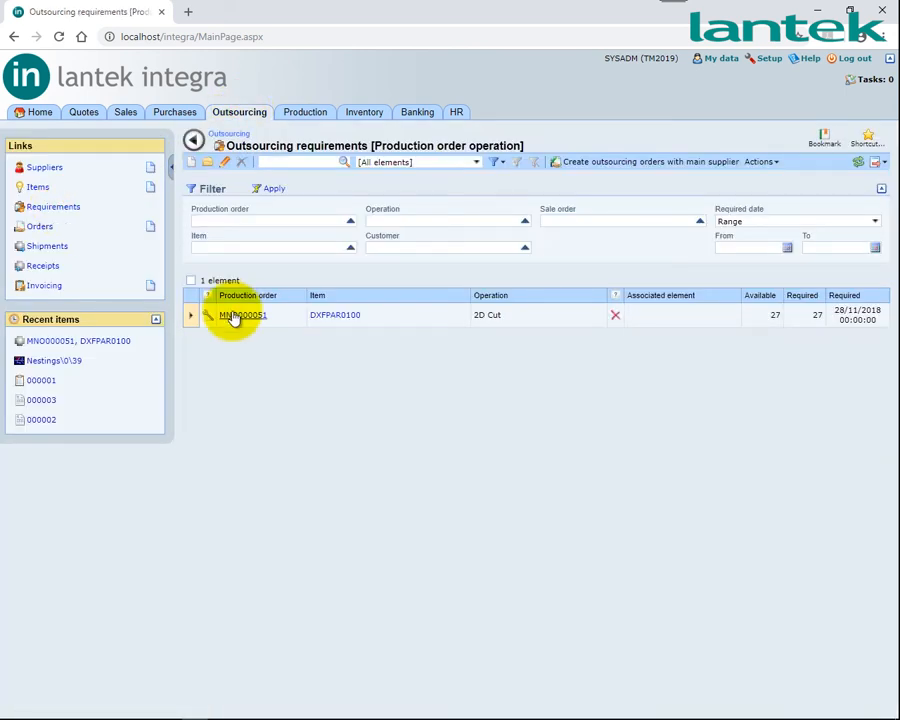
{"action": "left_click", "coordinate": [627, 168]}
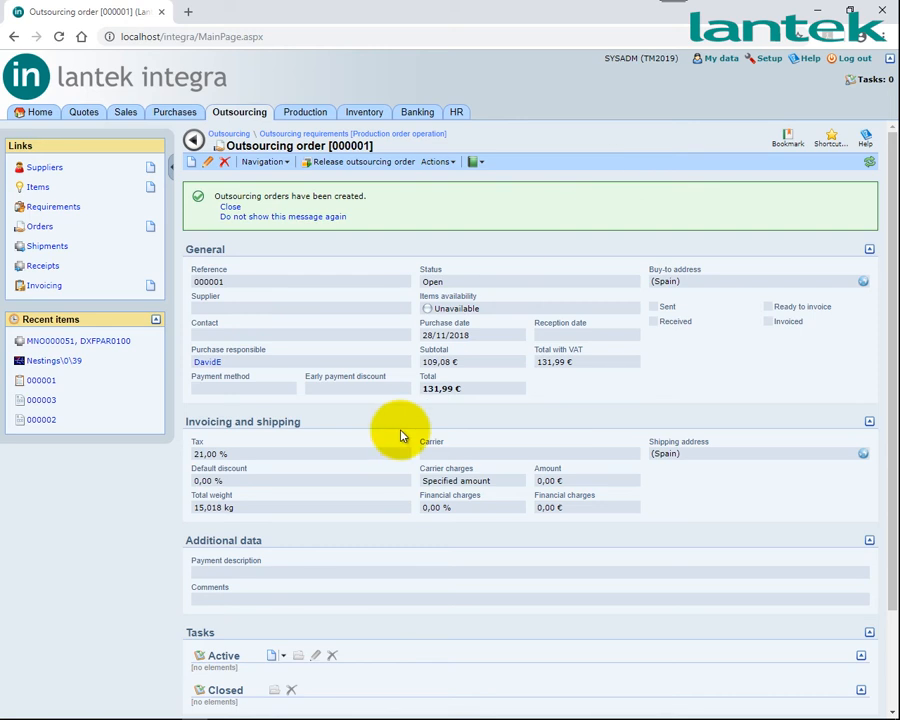
Add one SHT000001 sheet to the outsourcing order's own material for shipping, filtering the item selection by the Sheet class
{"action": "scroll", "coordinate": [400, 432], "scroll_direction": "down", "scroll_amount": 1}
{"action": "scroll", "coordinate": [400, 432], "scroll_direction": "down", "scroll_amount": 1}
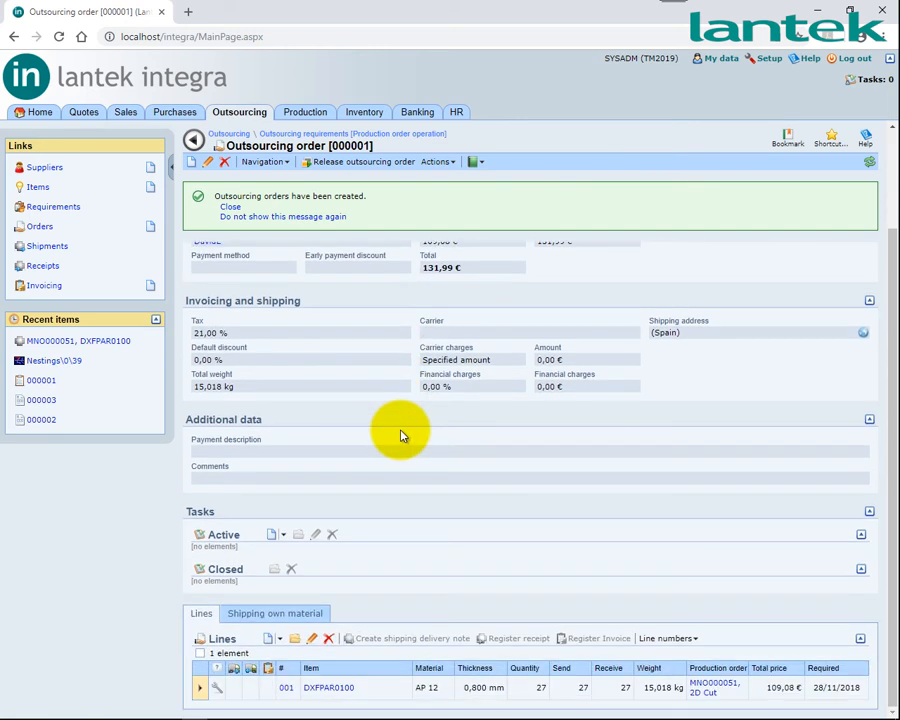
{"action": "left_click", "coordinate": [302, 610]}
{"action": "left_click", "coordinate": [313, 683]}
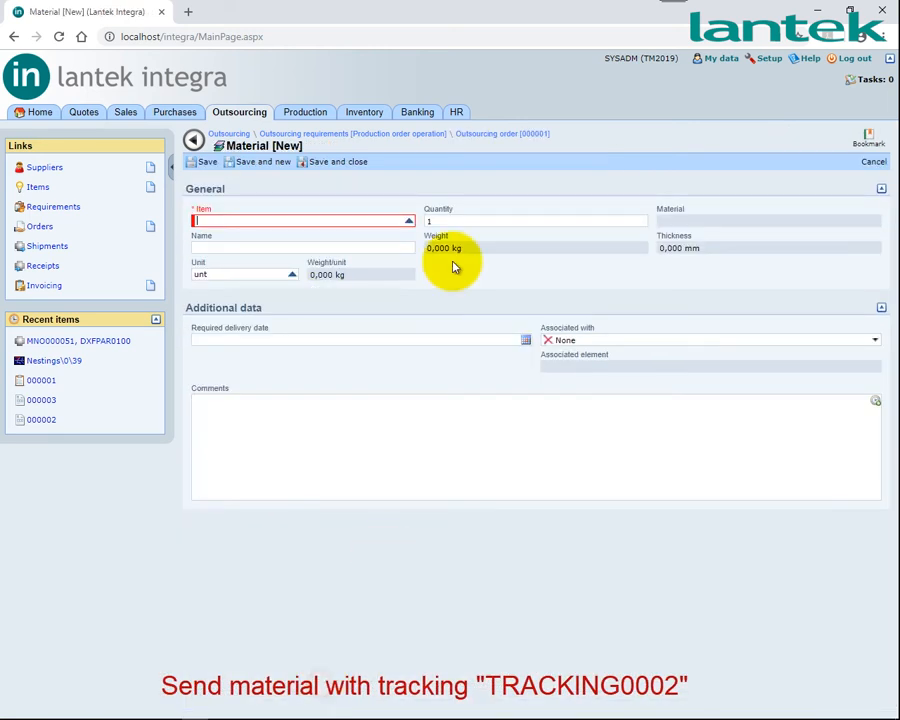
{"action": "left_click", "coordinate": [408, 222]}
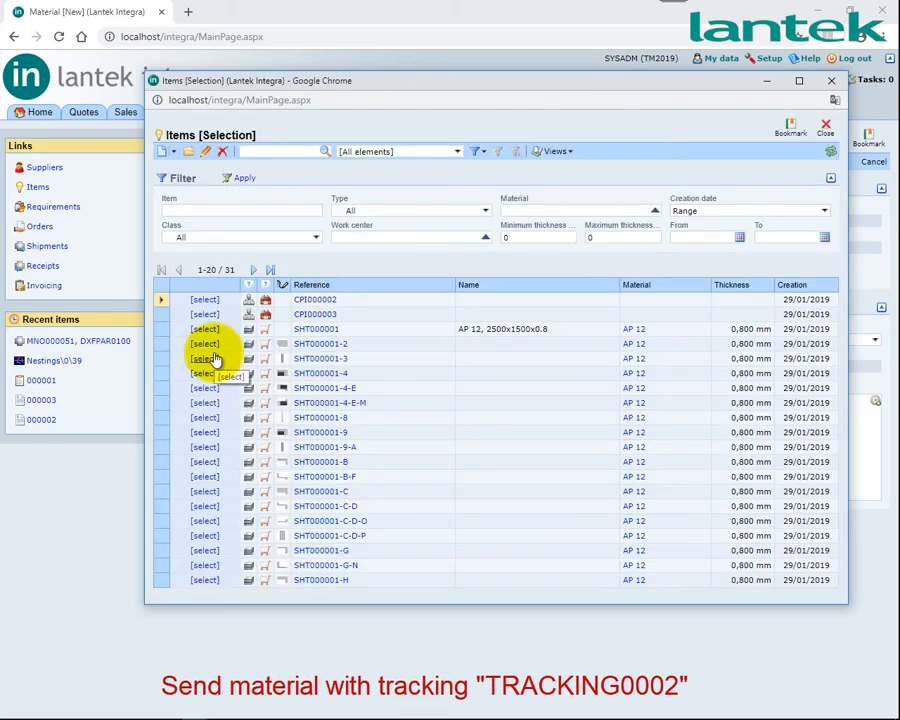
{"action": "left_click", "coordinate": [263, 243]}
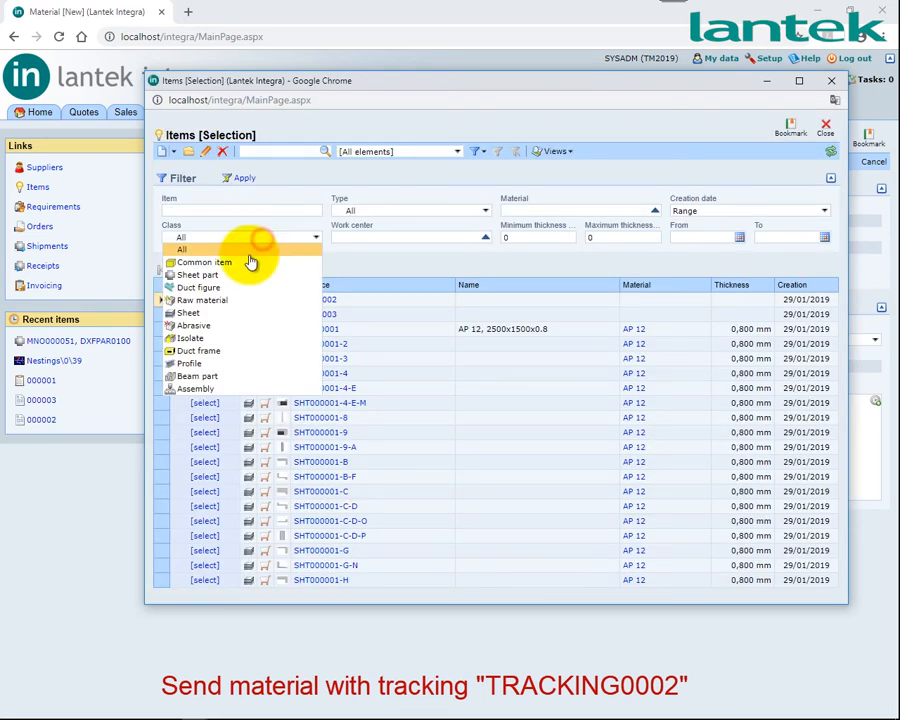
{"action": "left_click", "coordinate": [195, 314]}
{"action": "left_click", "coordinate": [247, 180]}
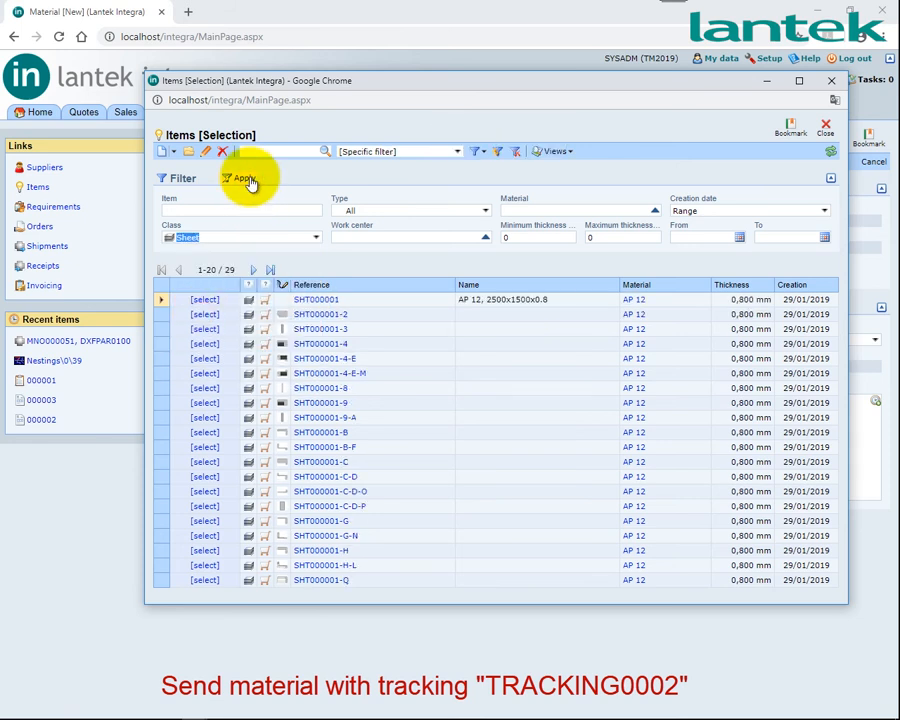
{"action": "left_click", "coordinate": [204, 300]}
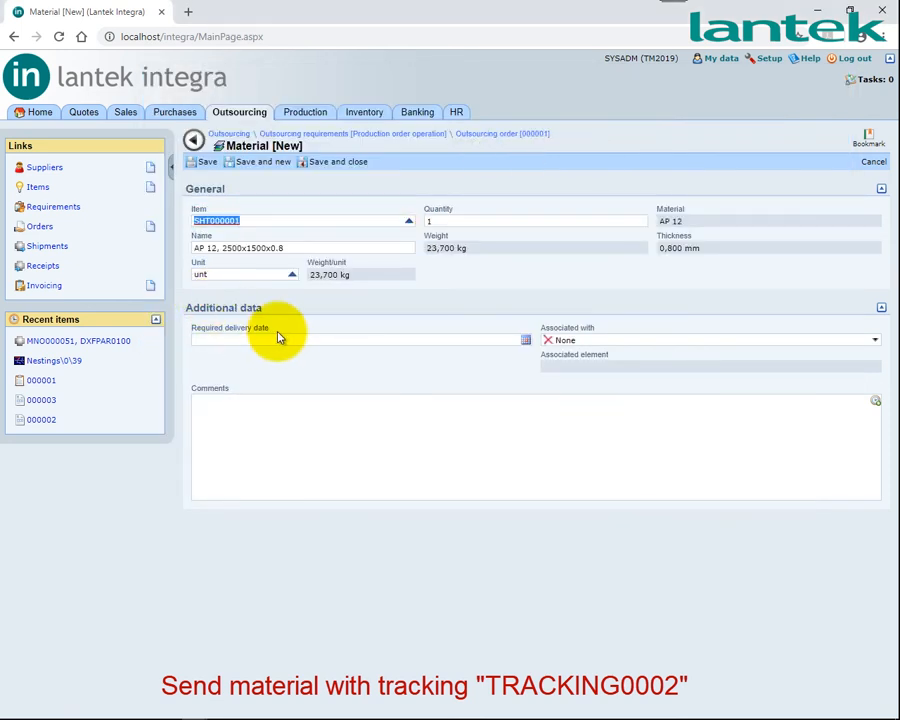
{"action": "left_click", "coordinate": [342, 166]}
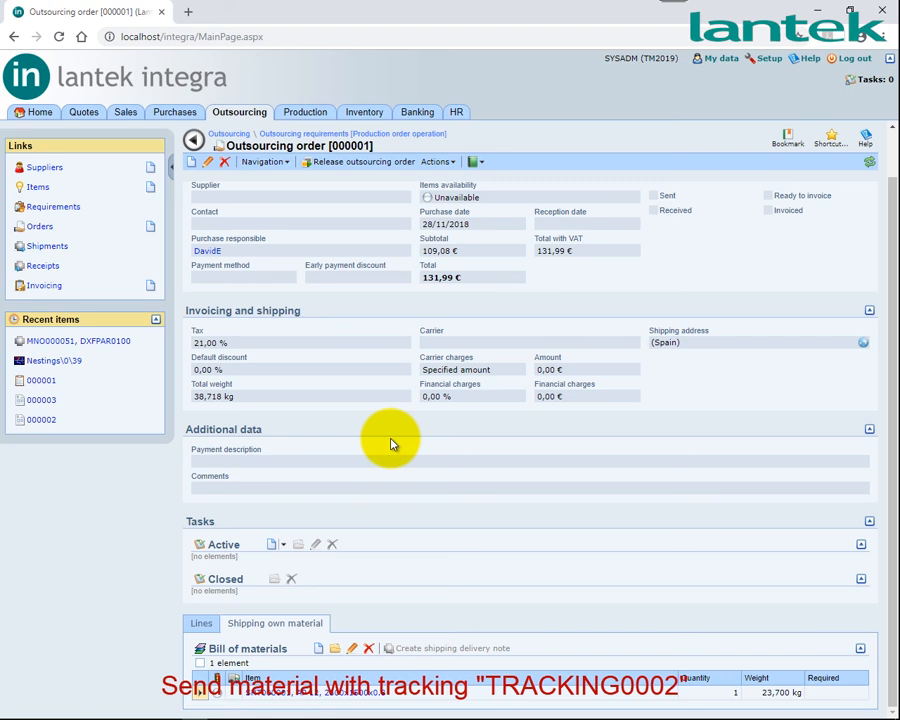
Release the outsourcing order and create a shipping delivery note for its SHT000001 sheet
{"action": "left_click", "coordinate": [357, 165]}
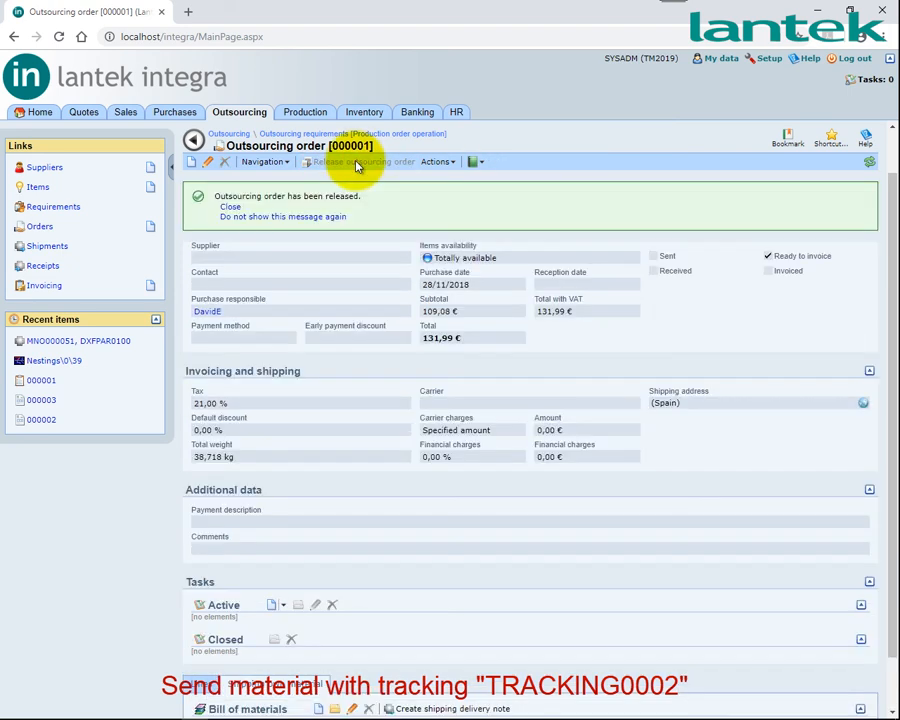
{"action": "scroll", "coordinate": [411, 390], "scroll_direction": "down", "scroll_amount": 1}
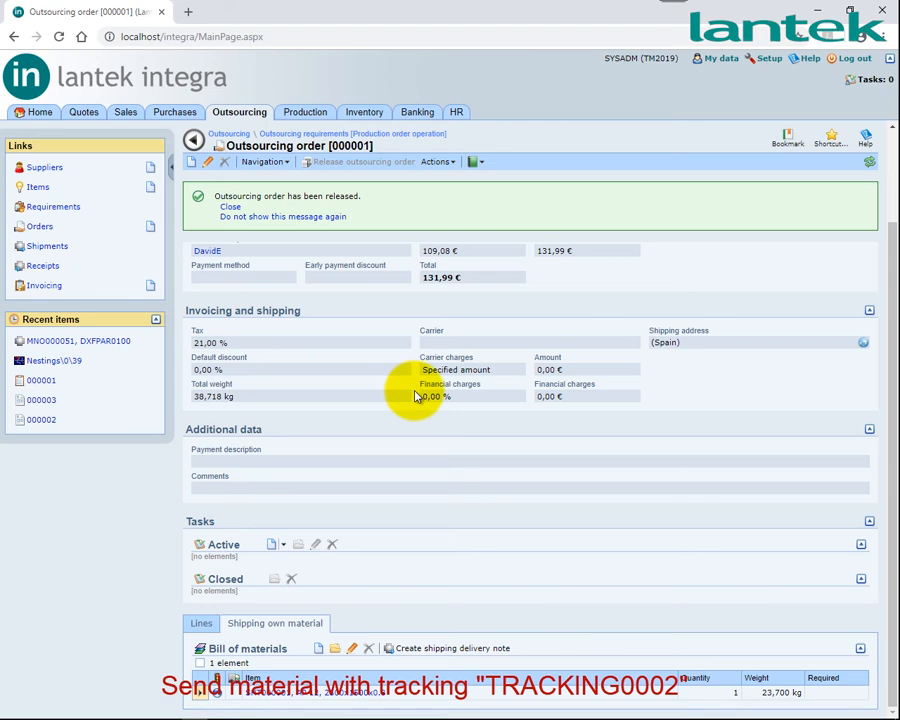
{"action": "left_click", "coordinate": [455, 650]}
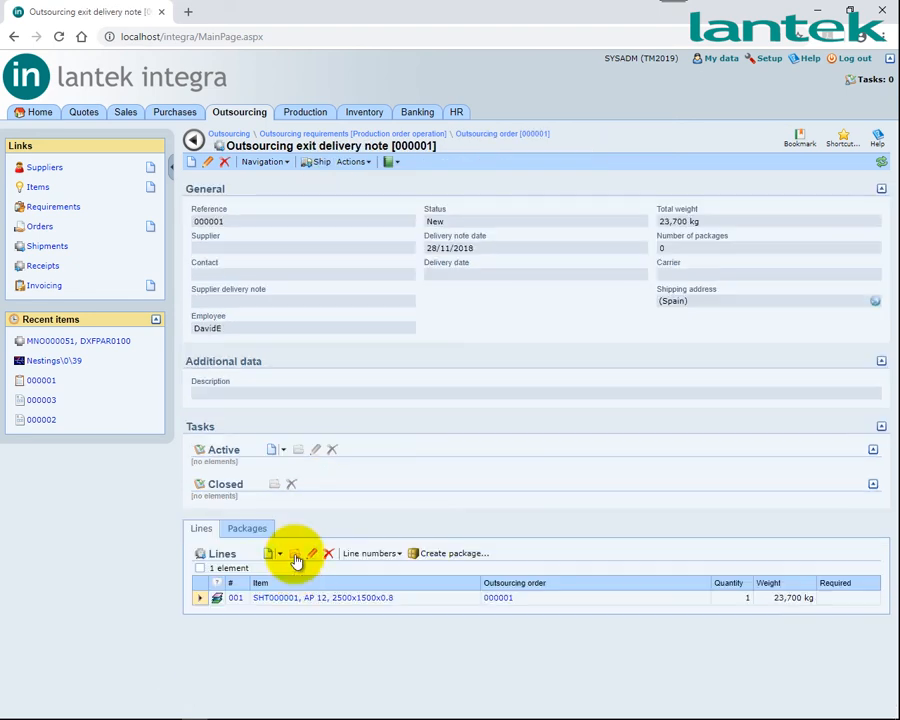
Open the delivery note's sheet line to check that TRACKING0002 is its tracking number, and ship the note
{"action": "left_click", "coordinate": [295, 555]}
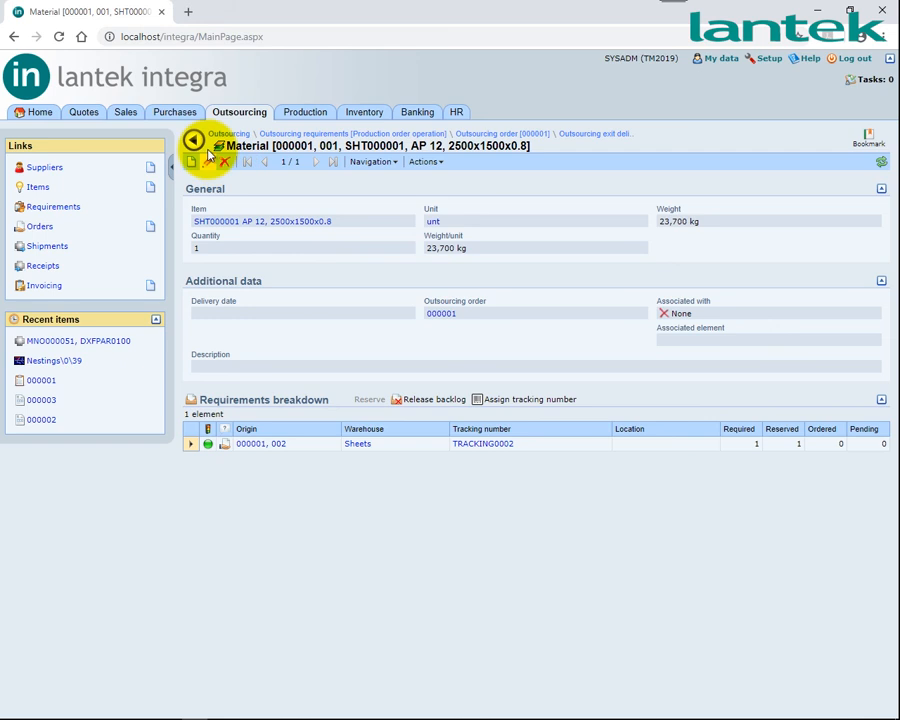
{"action": "left_click", "coordinate": [194, 140]}
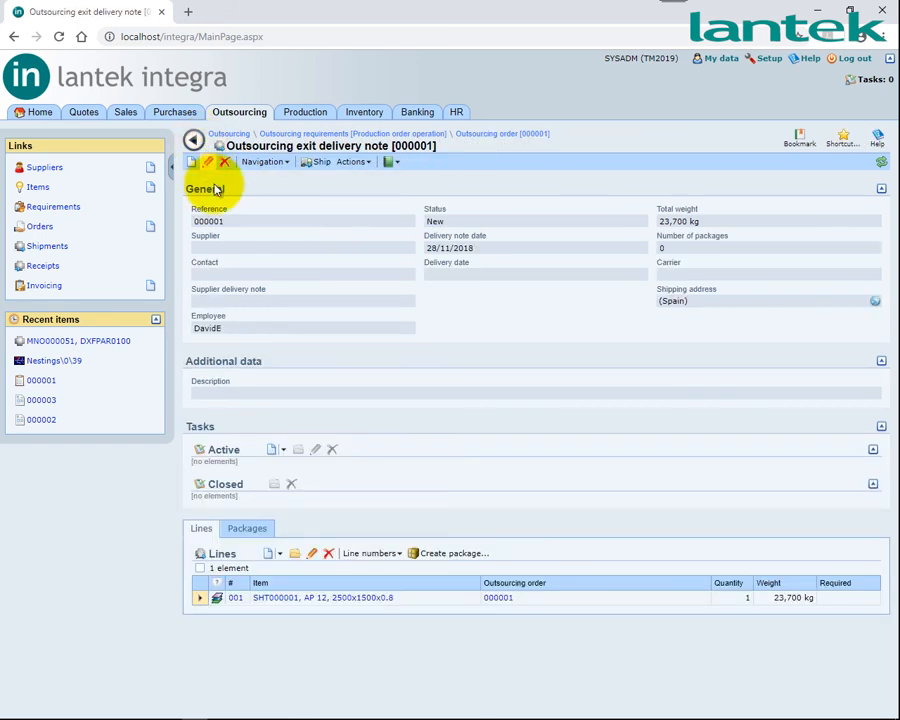
{"action": "left_click", "coordinate": [314, 166]}
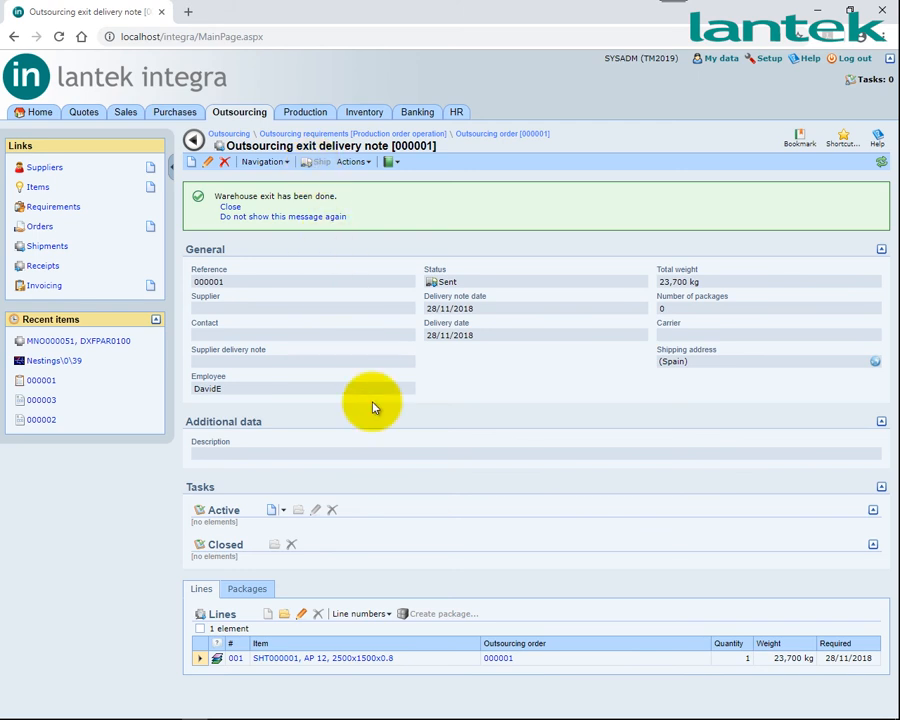
Return to the outsourcing order, register its receipt and receive the outsourced 2D Cut parts
{"action": "left_click", "coordinate": [193, 141]}
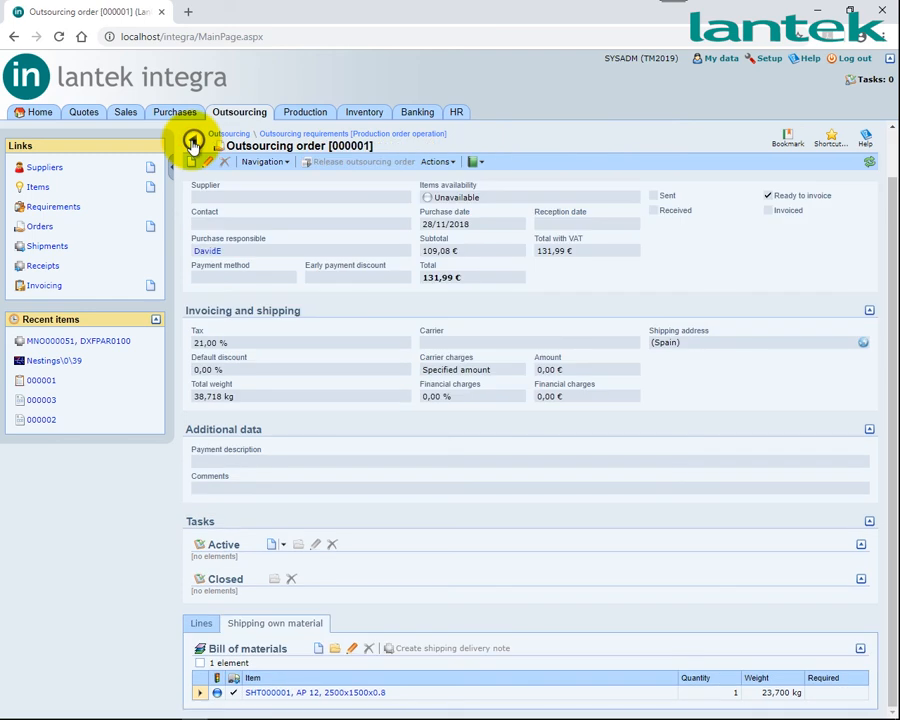
{"action": "left_click", "coordinate": [434, 162]}
{"action": "left_click", "coordinate": [450, 203]}
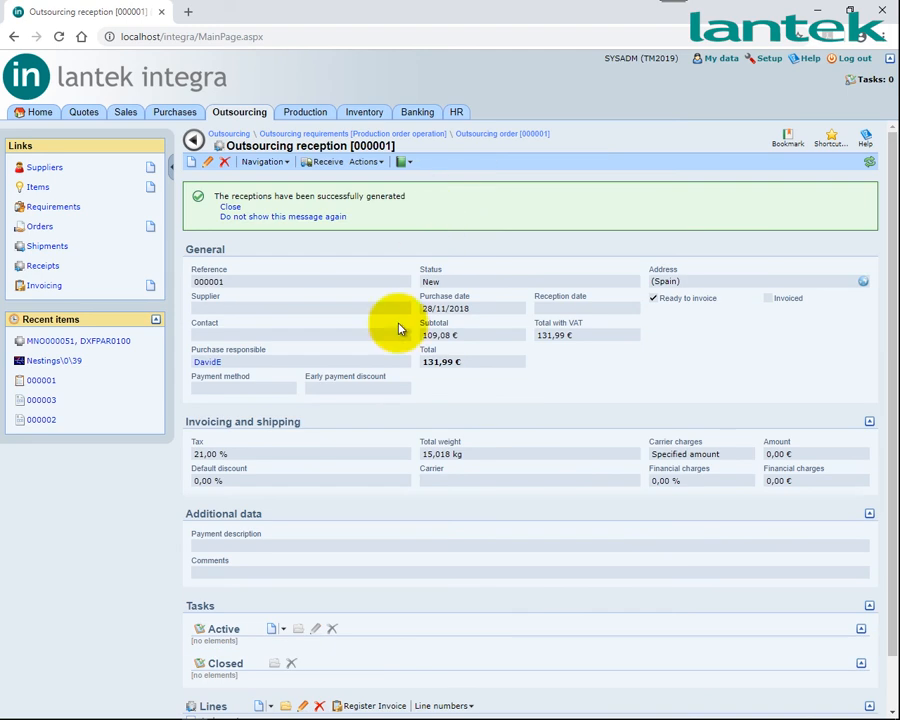
{"action": "left_click", "coordinate": [327, 164]}
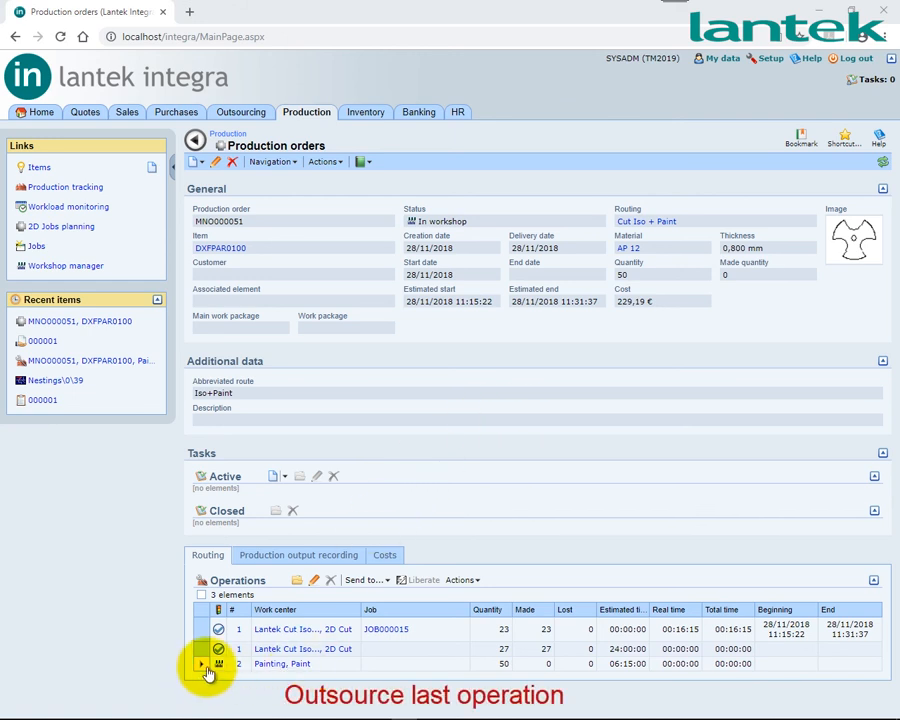
Send the production order's final Painting operation to Not started and outsource it
{"action": "left_click", "coordinate": [366, 579]}
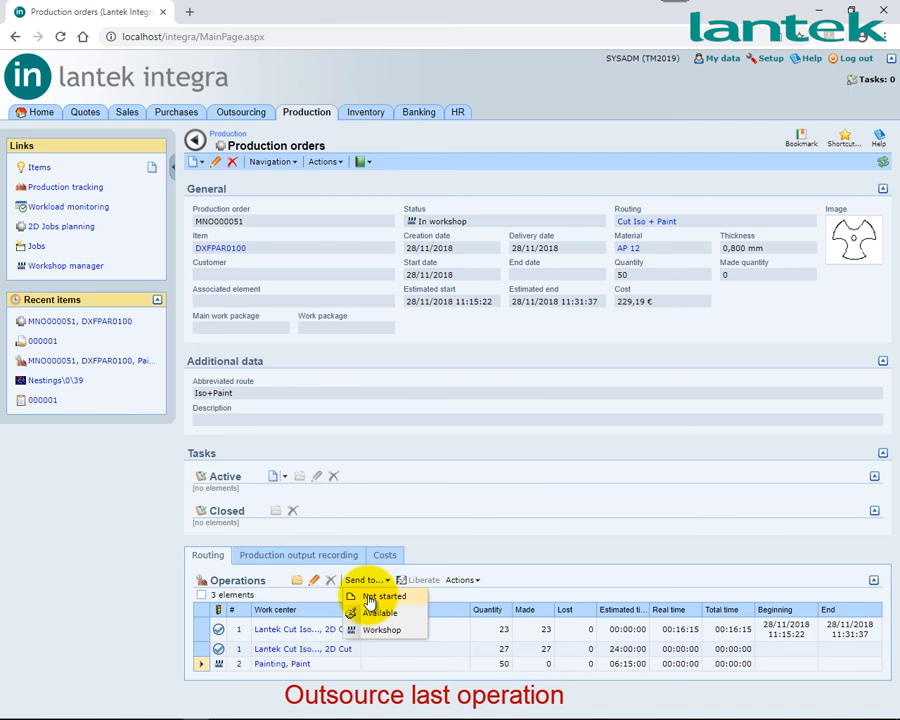
{"action": "left_click", "coordinate": [368, 596]}
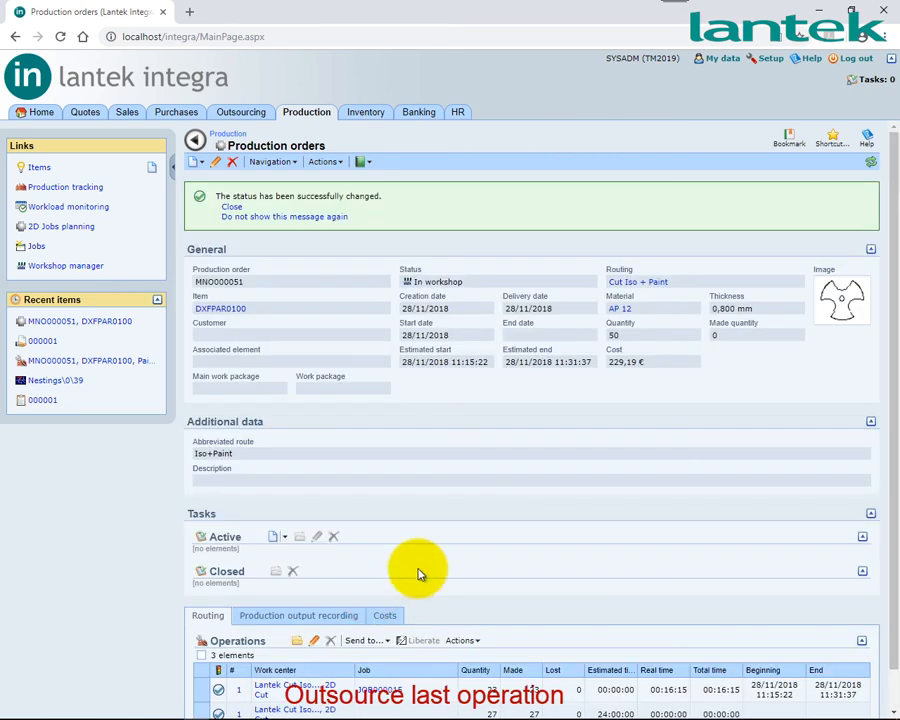
{"action": "scroll", "coordinate": [420, 573], "scroll_direction": "down", "scroll_amount": 1}
{"action": "left_click", "coordinate": [461, 599]}
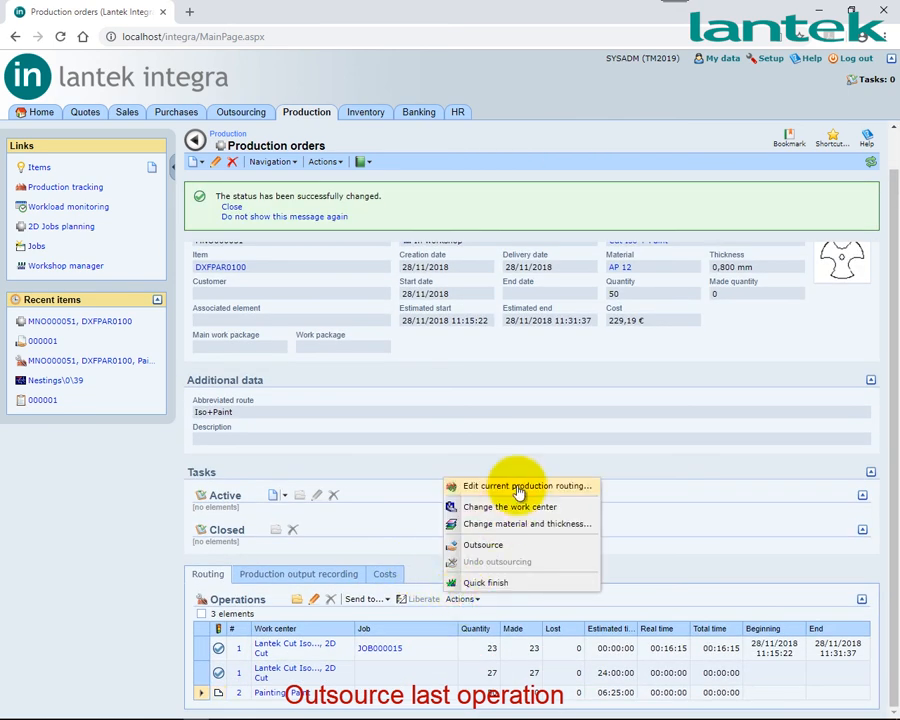
{"action": "left_click", "coordinate": [511, 553]}
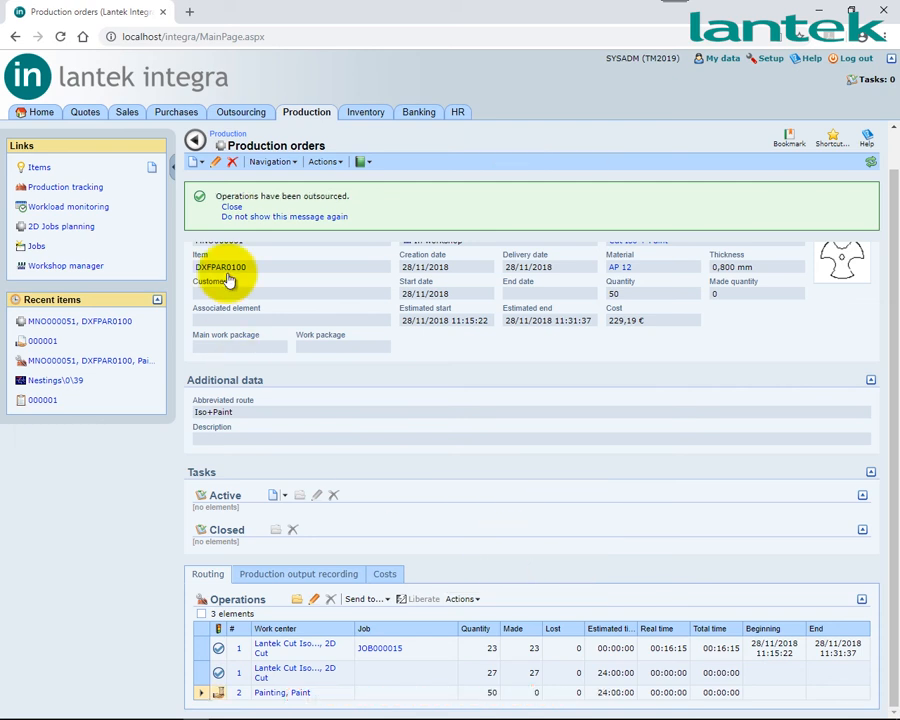
Create an outsourcing order with the main supplier from the DXFPAR0100 Paint requirement and release it
{"action": "left_click", "coordinate": [261, 117]}
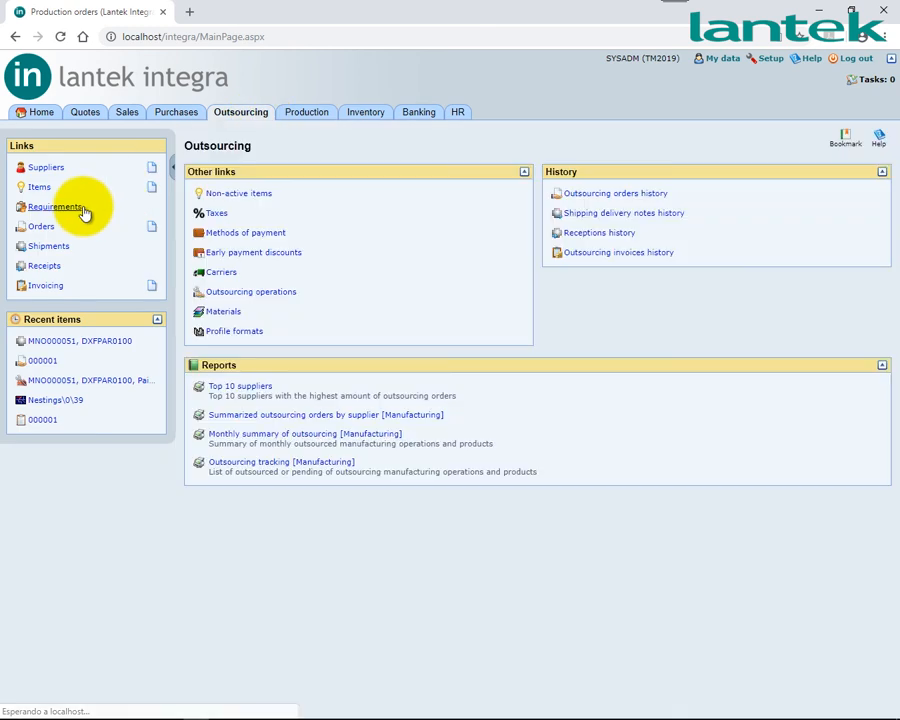
{"action": "left_click", "coordinate": [75, 210]}
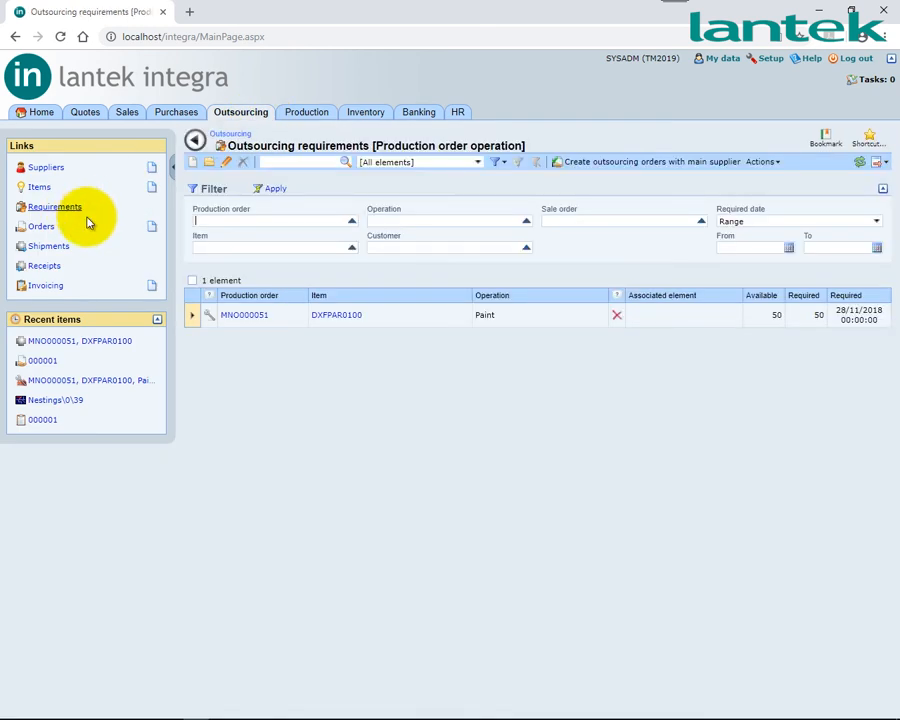
{"action": "left_click", "coordinate": [603, 163]}
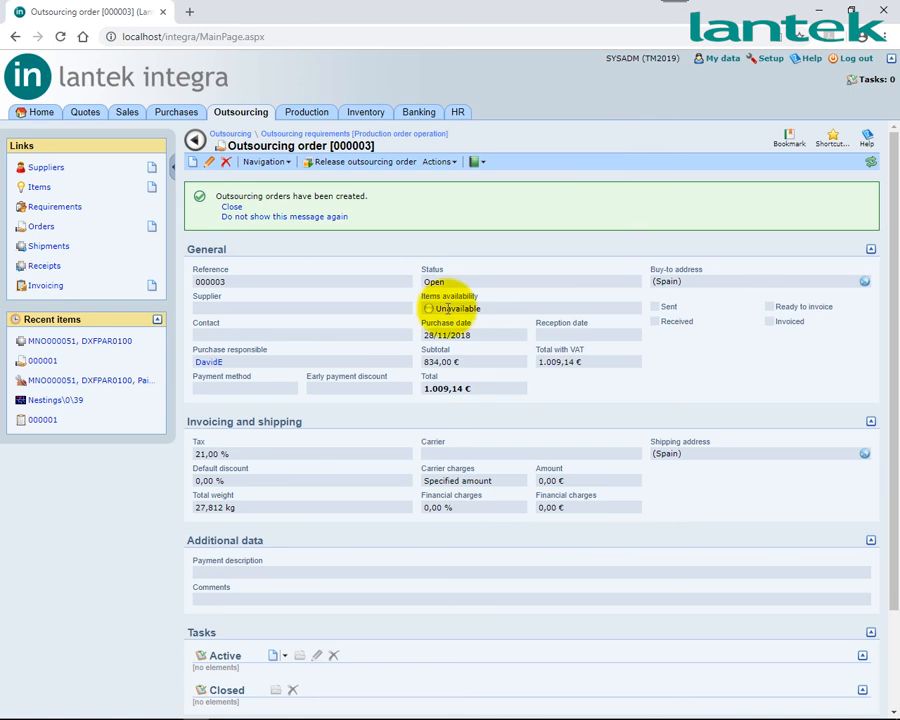
{"action": "left_click", "coordinate": [381, 166]}
Register the receipt of the Paint outsourcing order and open its DXFPAR0100 line to examine the tracking number assignment
{"action": "left_click", "coordinate": [432, 161]}
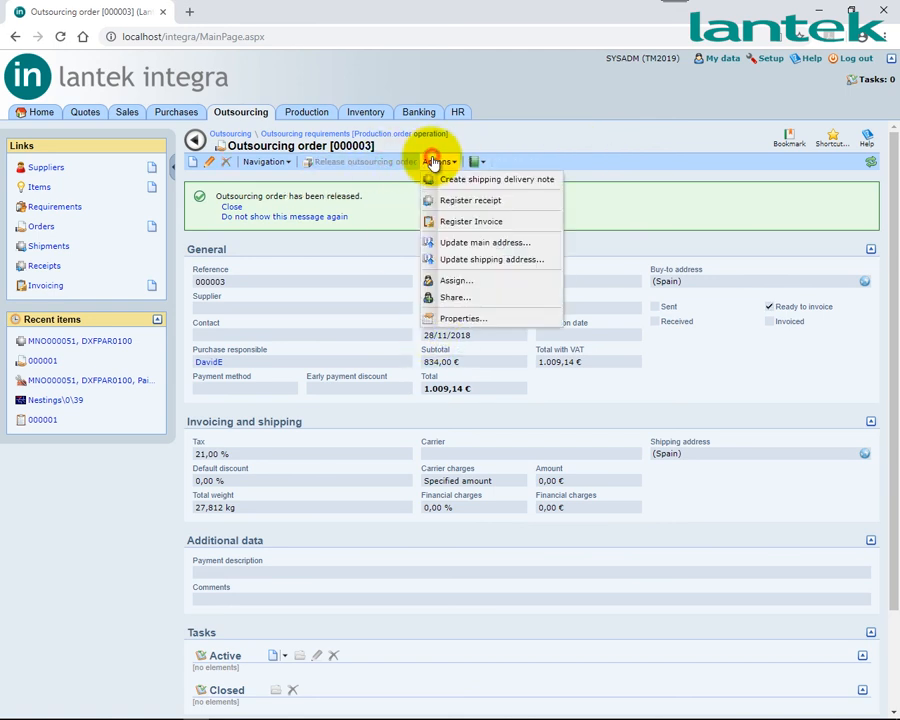
{"action": "left_click", "coordinate": [467, 201]}
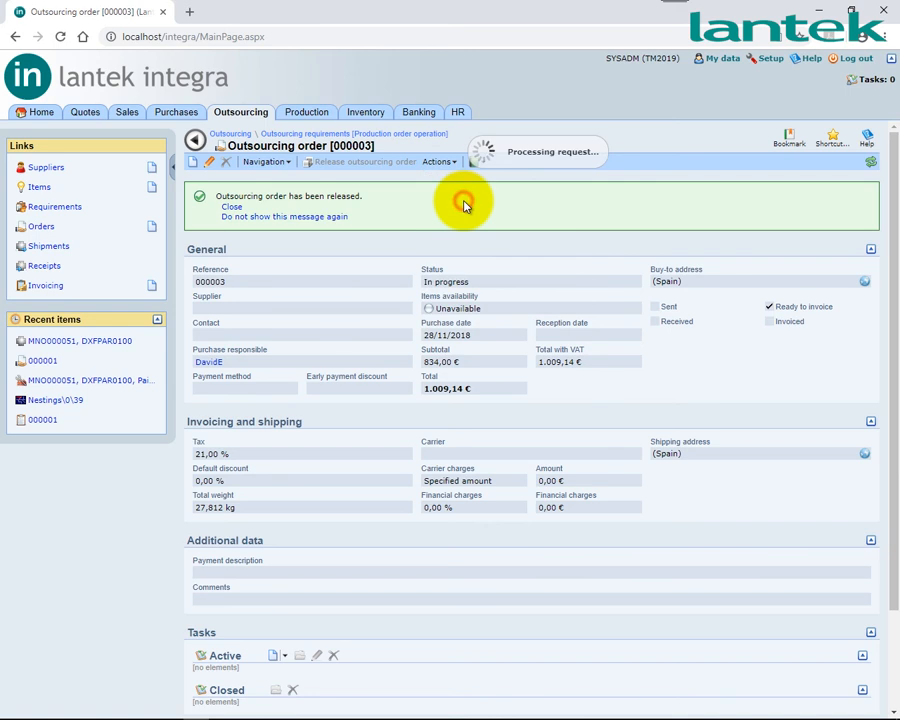
{"action": "scroll", "coordinate": [375, 361], "scroll_direction": "down", "scroll_amount": 1}
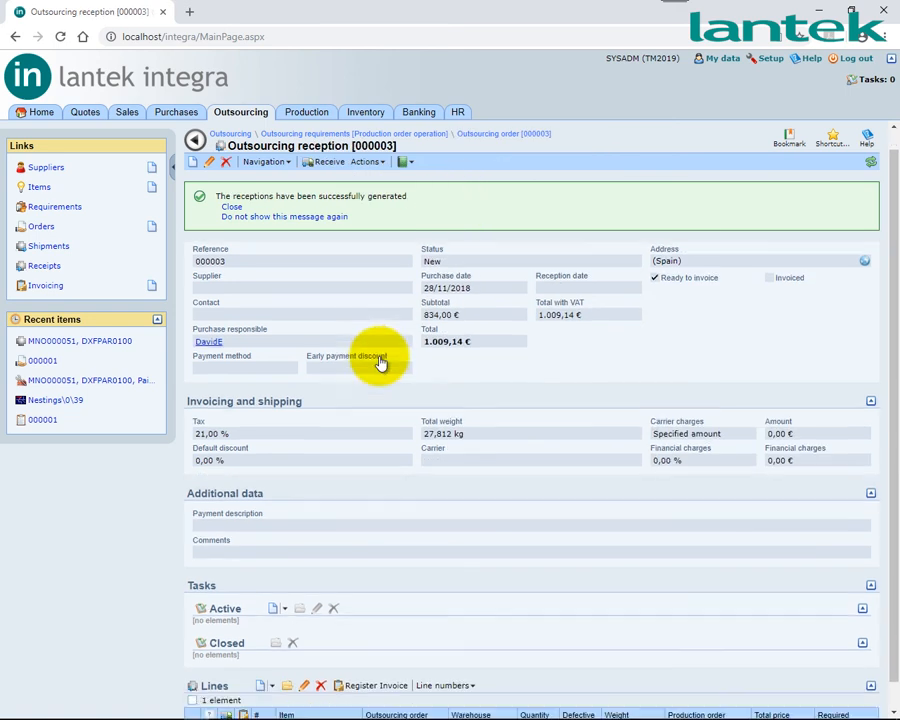
{"action": "left_click", "coordinate": [291, 661]}
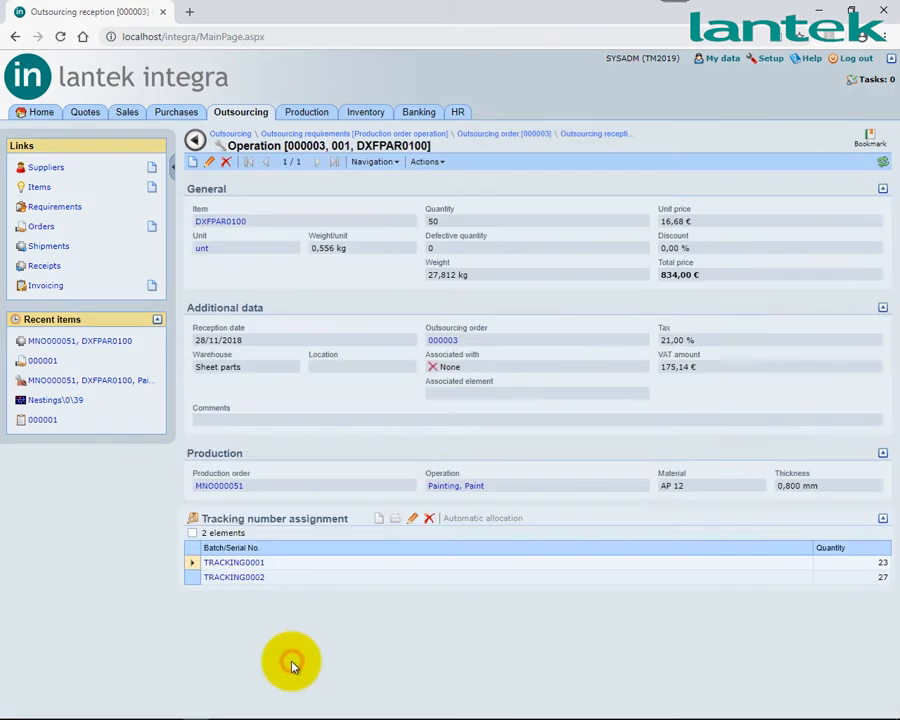